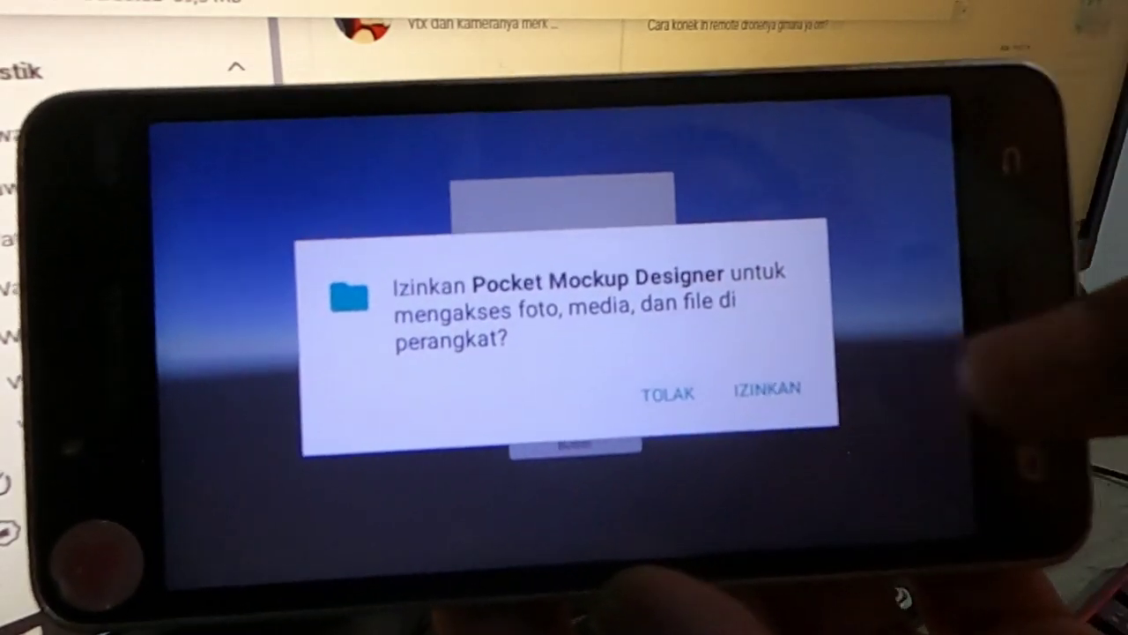
# - Answer the app's photos, media and files access prompt on the phone
pyautogui.click(767, 389)
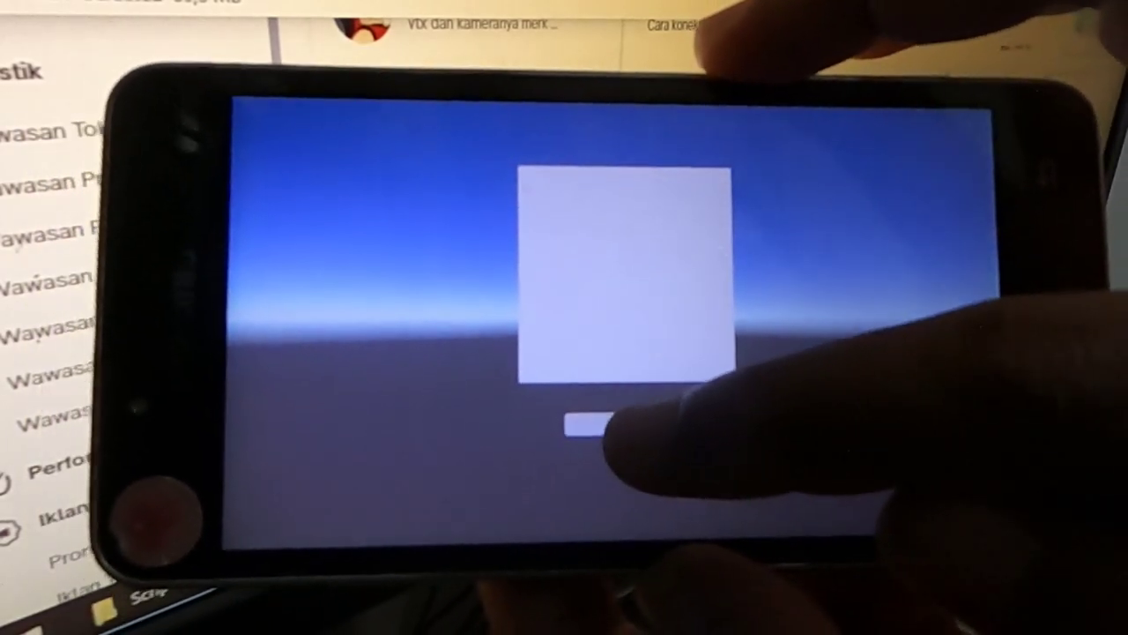
# - Tap the app's Button to bring up the Native File Picker gallery
pyautogui.click(600, 424)
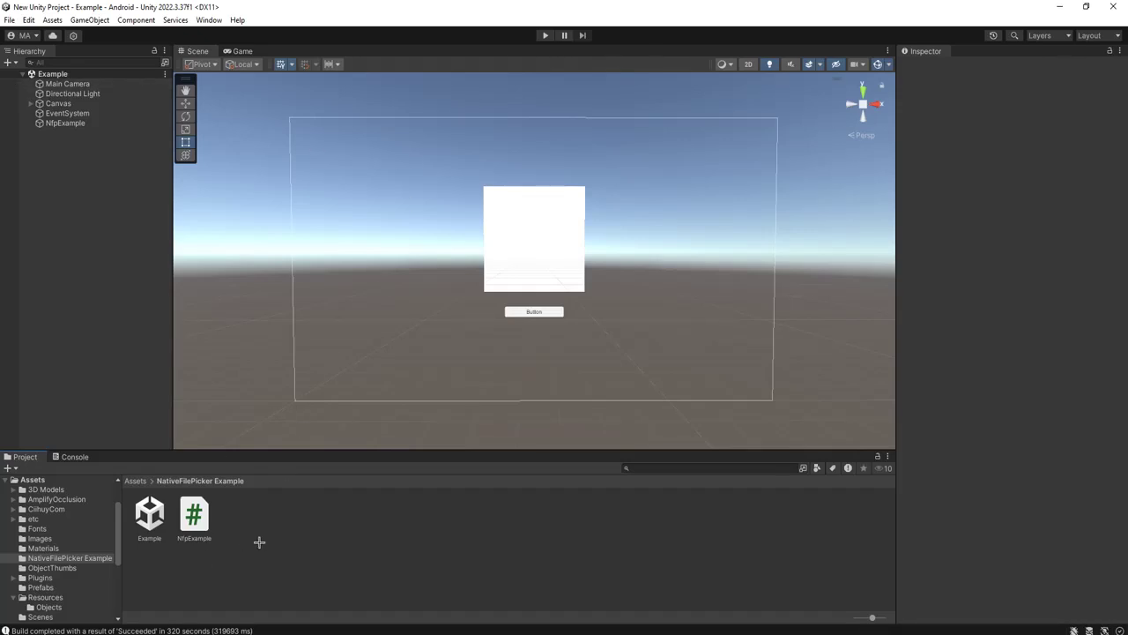
# - Inspect Canvas, Image and Button (Legacy), checking the Button's On Click calls NfpExample.OpenImageFile
pyautogui.click(77, 104)
pyautogui.click(31, 103)
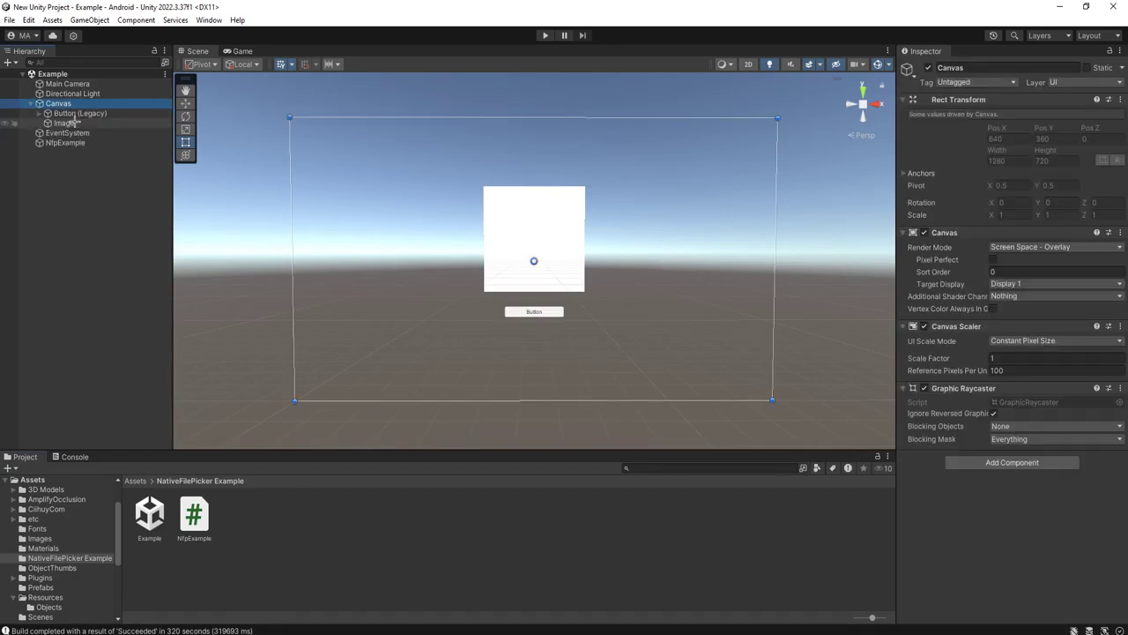
pyautogui.click(64, 123)
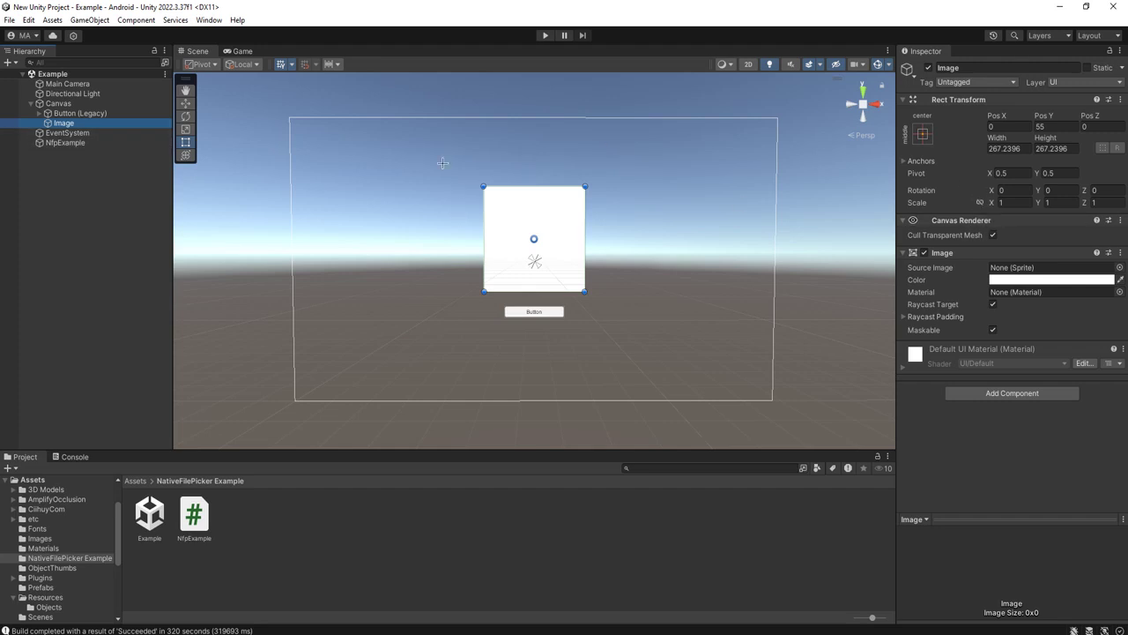
pyautogui.moveTo(57, 122); pyautogui.dragTo(44, 115)
pyautogui.click(74, 114)
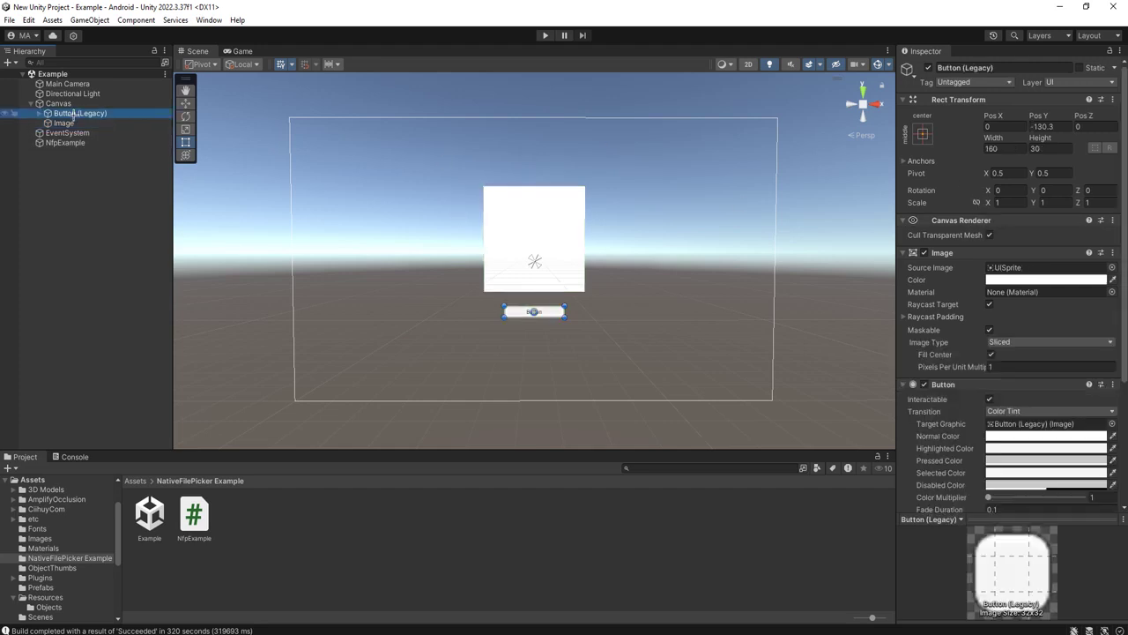
pyautogui.scroll(-3, 976, 441)
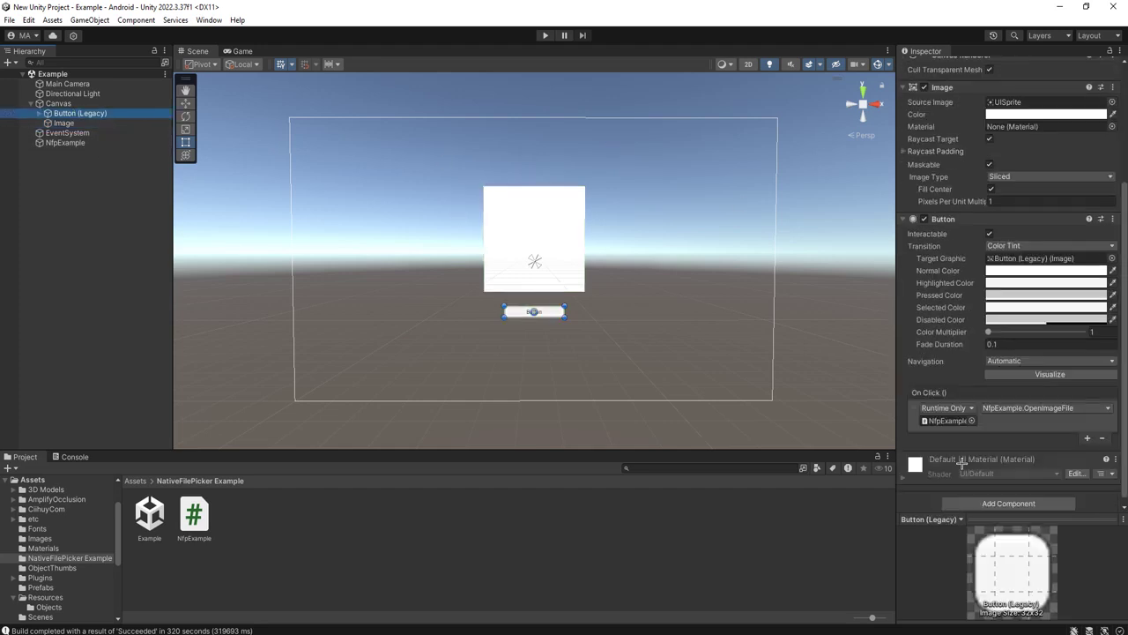
# - Show NfpExample's script fields and ping the object its Img field references
pyautogui.click(955, 414)
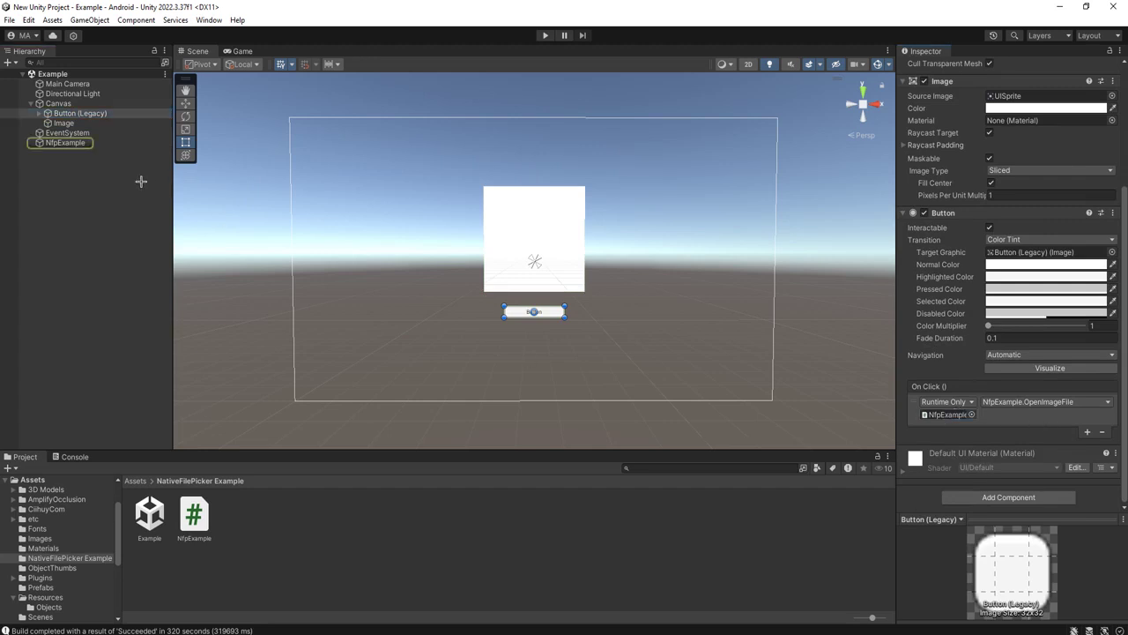
pyautogui.click(70, 144)
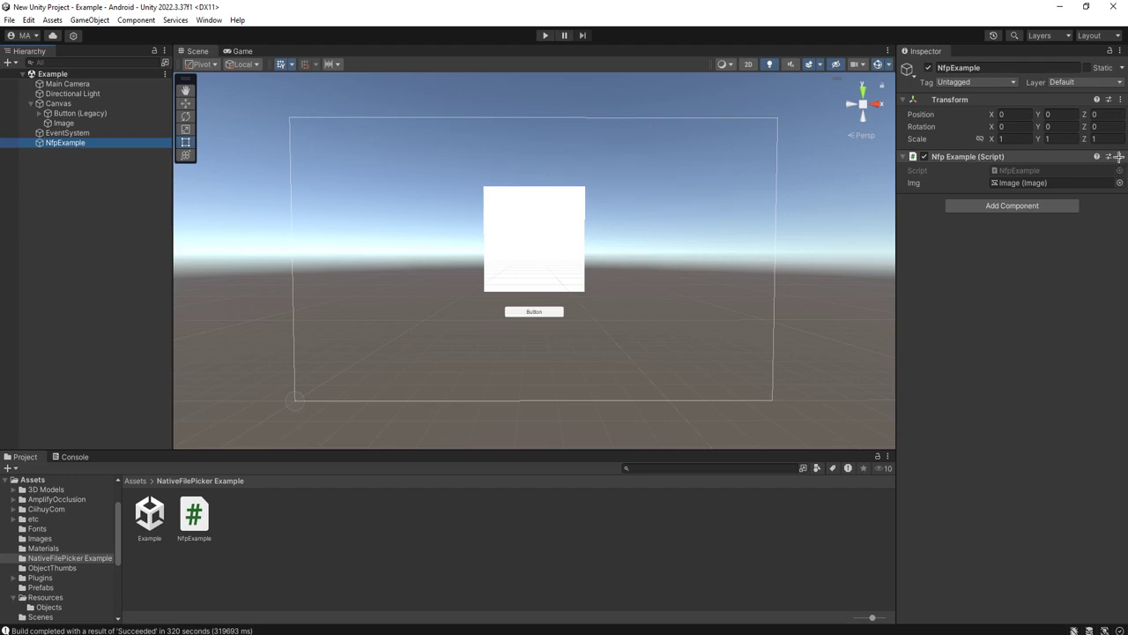
pyautogui.click(1020, 183)
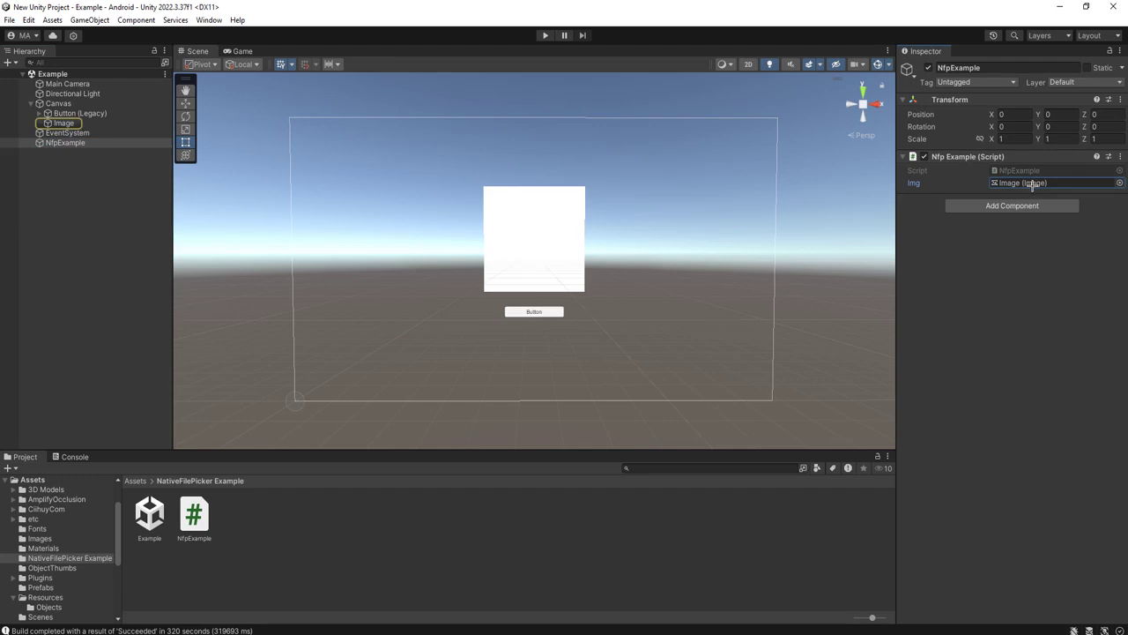
pyautogui.click(1006, 186)
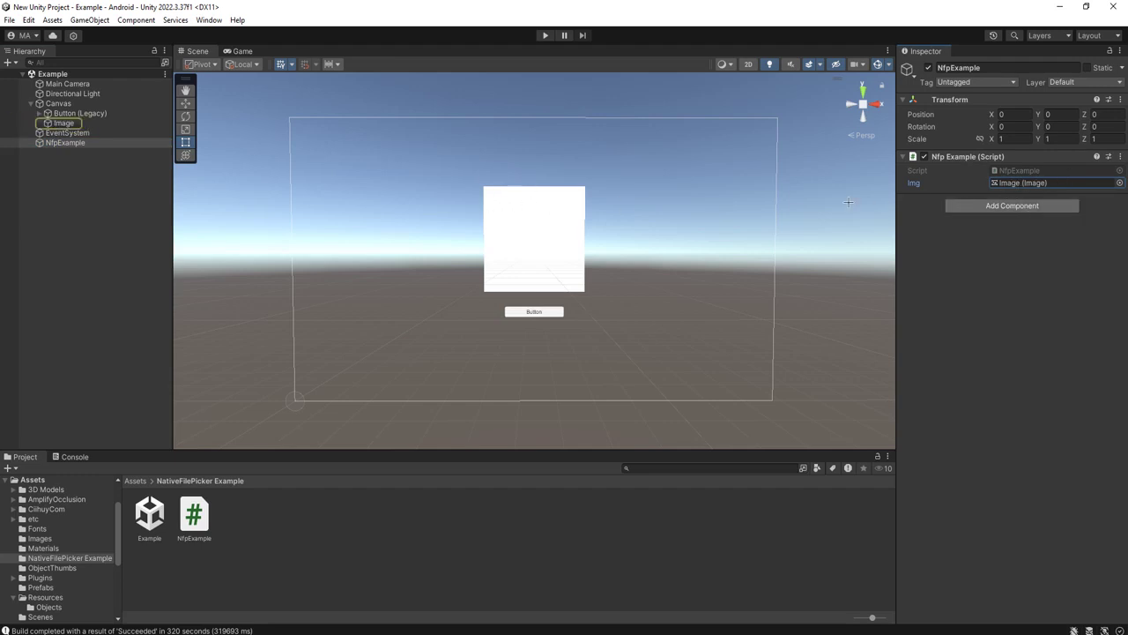
# - Open NfpExample.cs in Notepad++ via Edit Script and scroll through the code
pyautogui.click(1120, 156)
pyautogui.click(1032, 300)
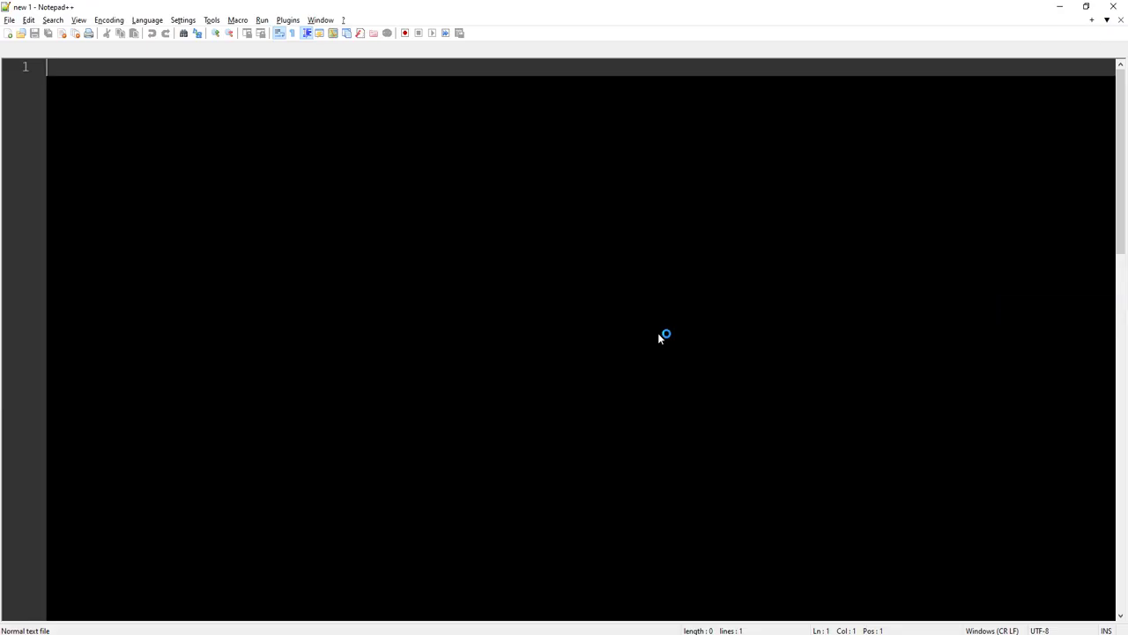
pyautogui.scroll(-15, 435, 456)
pyautogui.scroll(3, 441, 461)
pyautogui.scroll(5, 237, 342)
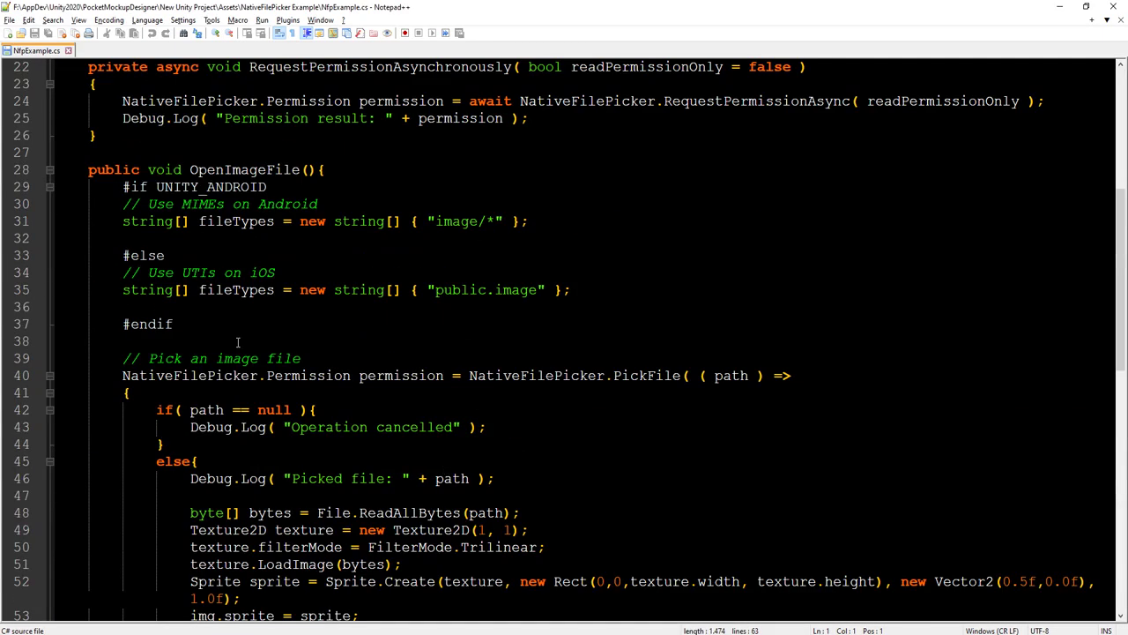
pyautogui.moveTo(189, 169); pyautogui.dragTo(324, 169)
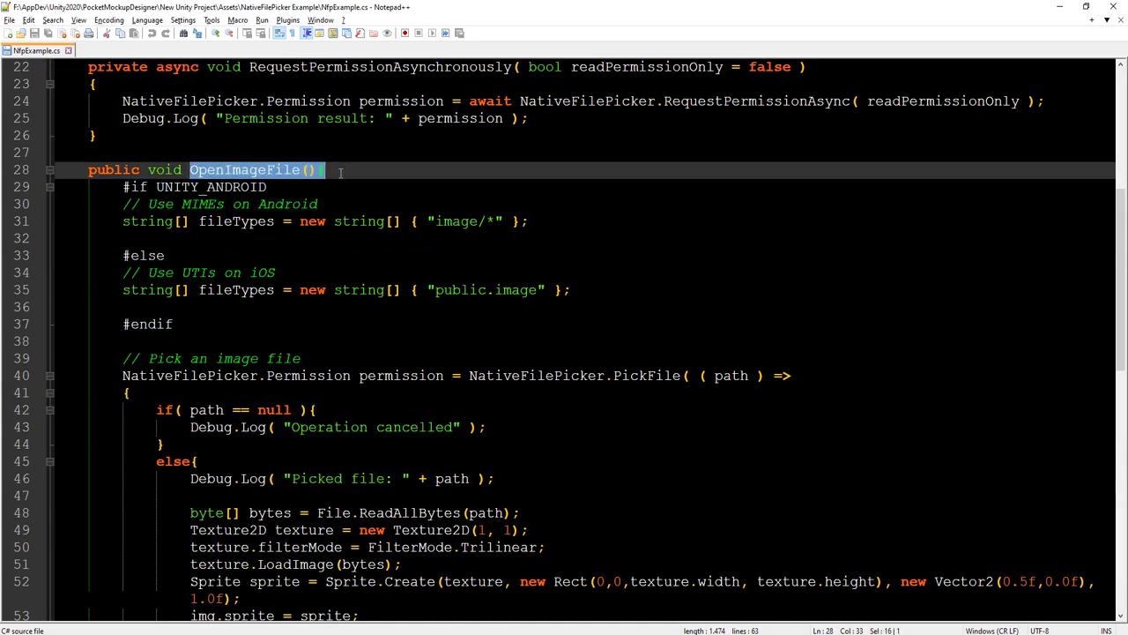
pyautogui.scroll(-2, 320, 265)
pyautogui.scroll(4, 321, 265)
pyautogui.scroll(-5, 189, 282)
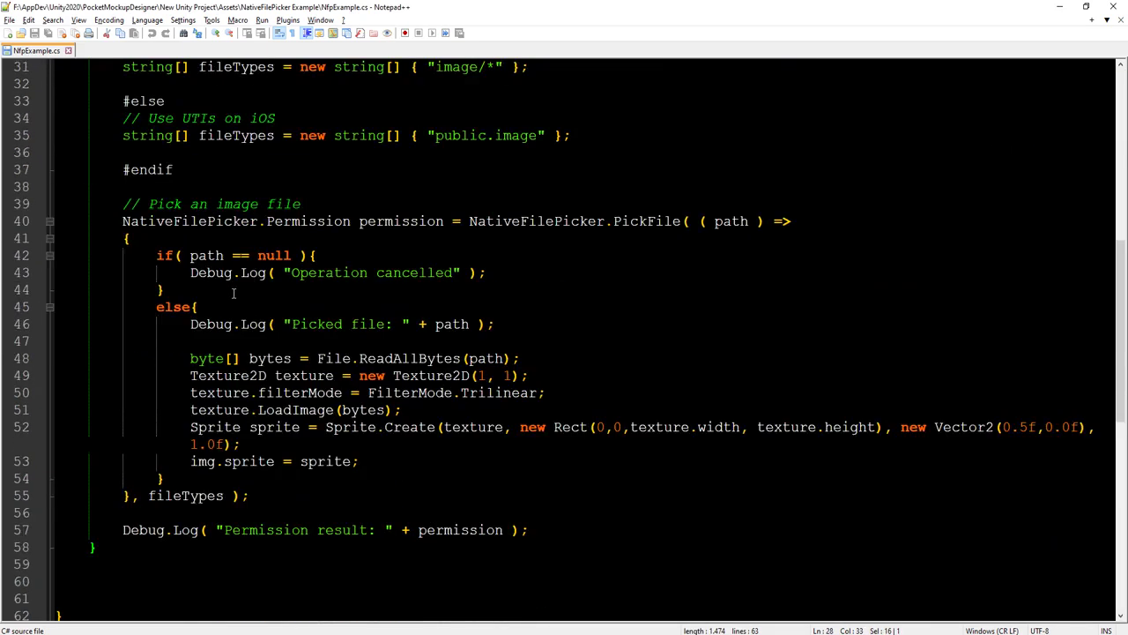
pyautogui.scroll(-5, 235, 297)
pyautogui.scroll(5, 261, 319)
pyautogui.scroll(5, 322, 324)
pyautogui.scroll(5, 322, 324)
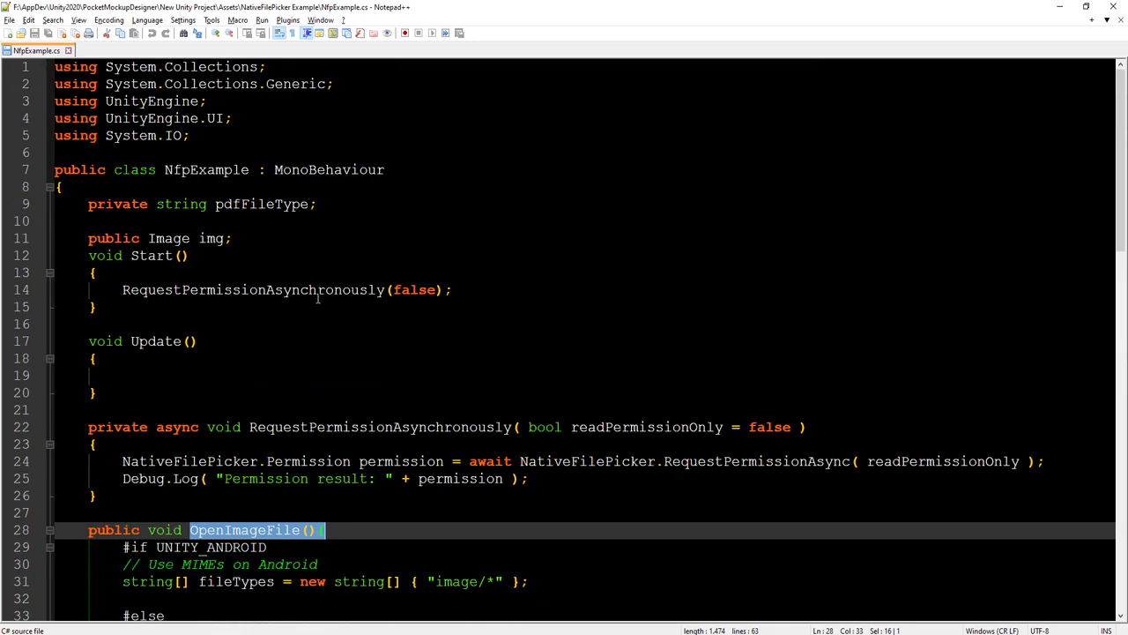
# - Highlight the RequestPermissionAsynchronously call on line 14
pyautogui.click(317, 291)
pyautogui.moveTo(123, 289); pyautogui.dragTo(521, 285)
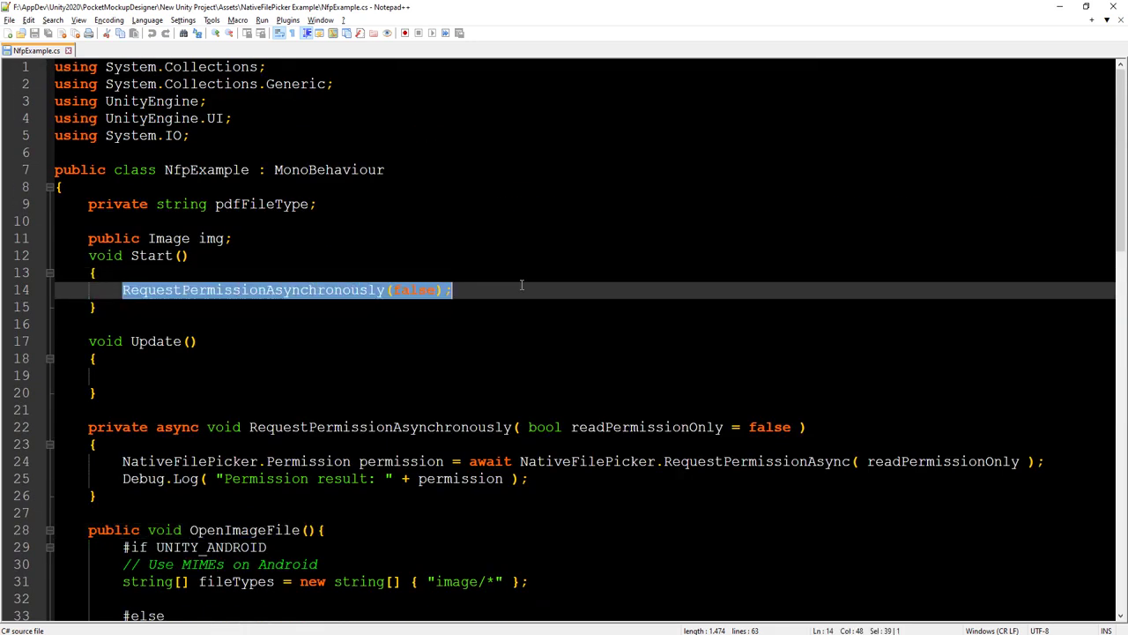
pyautogui.click(470, 291)
pyautogui.moveTo(447, 290)
pyautogui.mouseDown()
pyautogui.moveTo(123, 290)
pyautogui.moveTo(594, 285)
pyautogui.mouseUp()
pyautogui.click(227, 292)
pyautogui.click(255, 374)
pyautogui.doubleClick(201, 290)
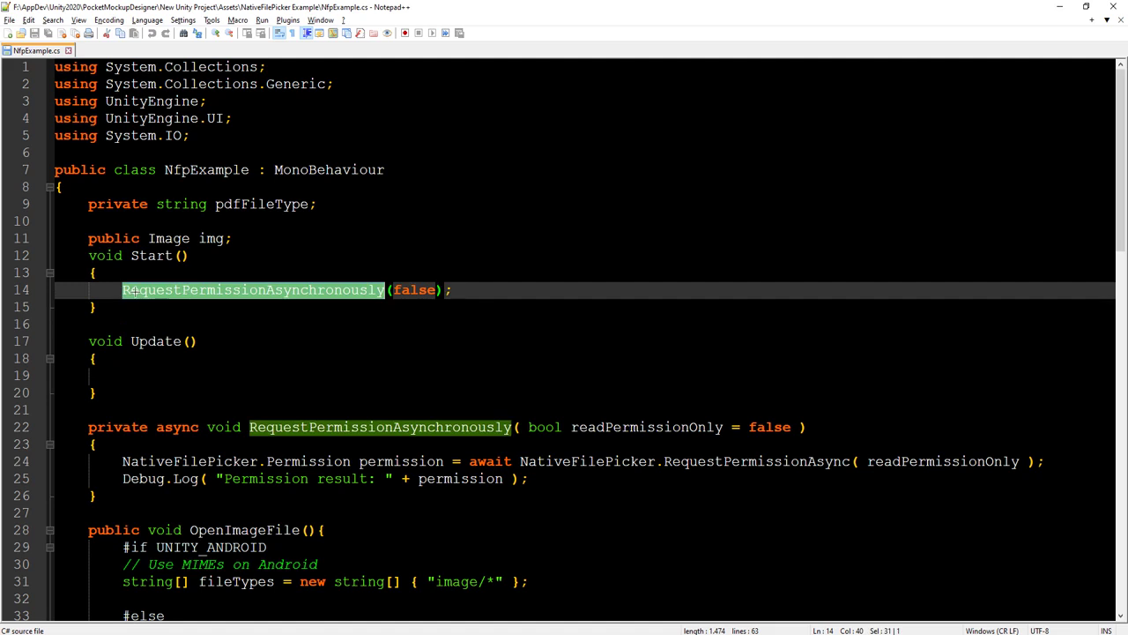
pyautogui.moveTo(123, 290); pyautogui.dragTo(525, 293)
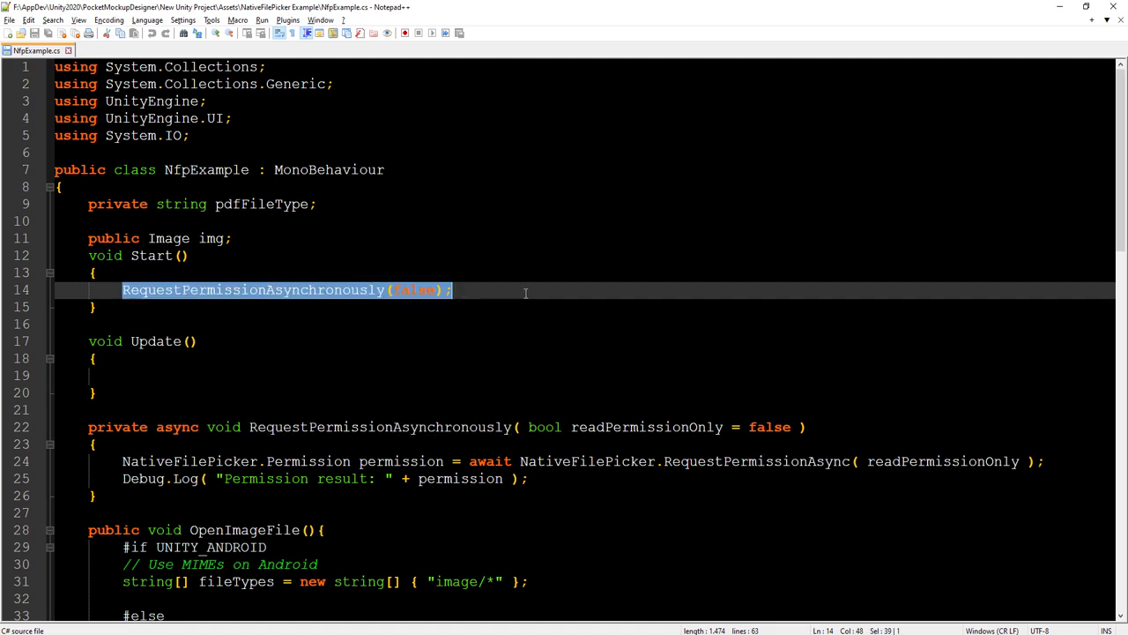
# - Highlight the RequestPermissionAsynchronously signature on line 22 and NativeFilePicker on line 24
pyautogui.moveTo(251, 427); pyautogui.dragTo(517, 438)
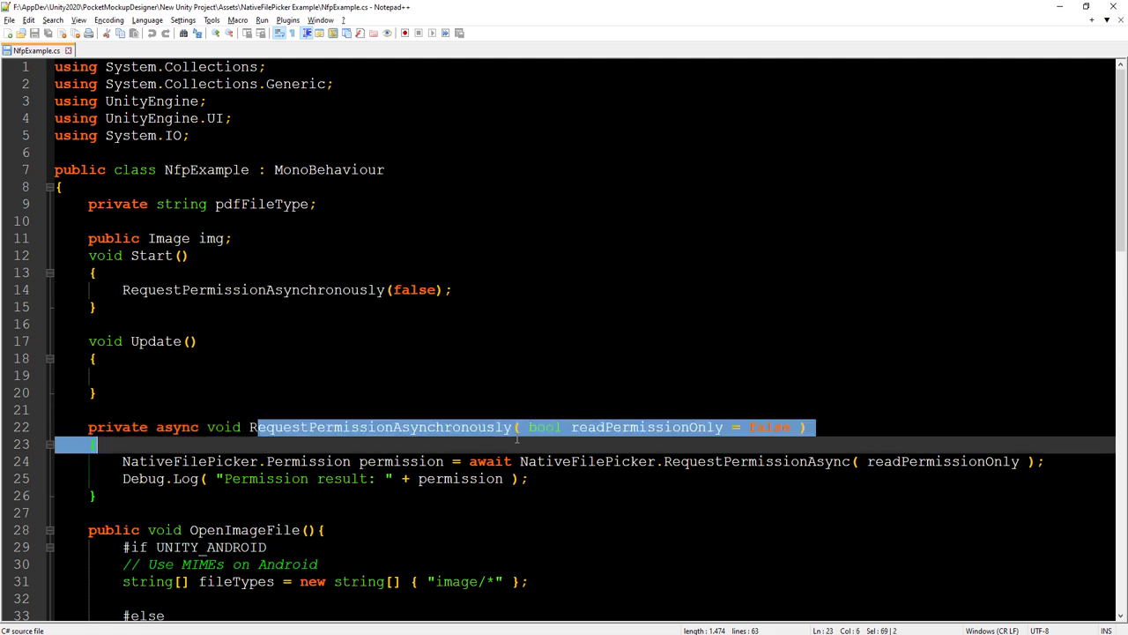
pyautogui.scroll(-2, 266, 293)
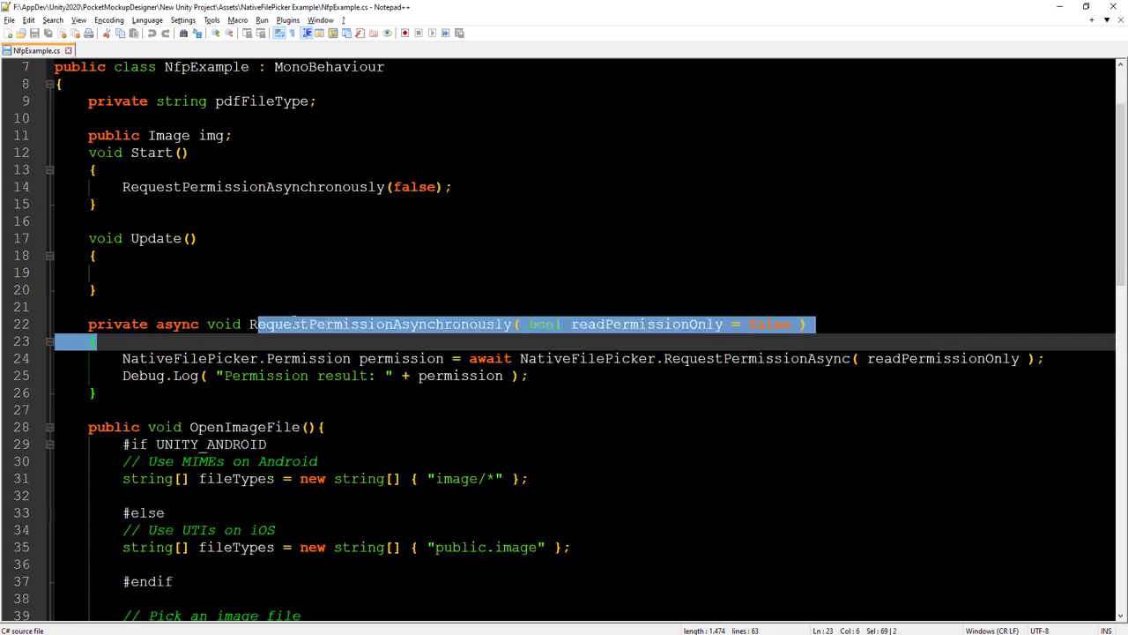
pyautogui.scroll(-6, 310, 345)
pyautogui.scroll(4, 321, 344)
pyautogui.scroll(4, 321, 345)
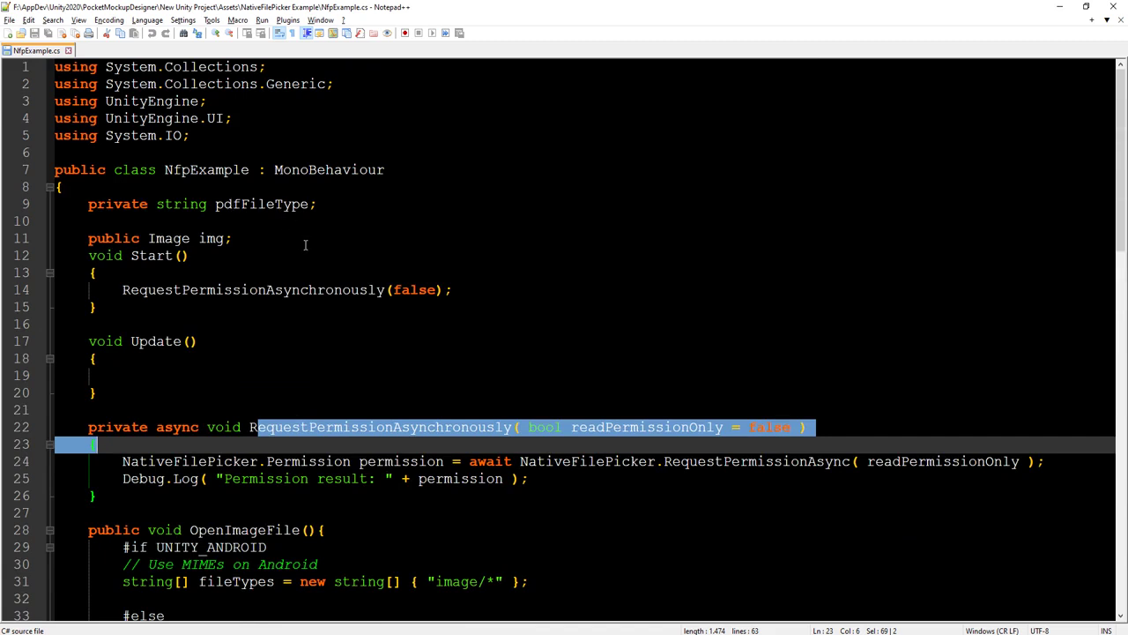
pyautogui.scroll(-2, 333, 335)
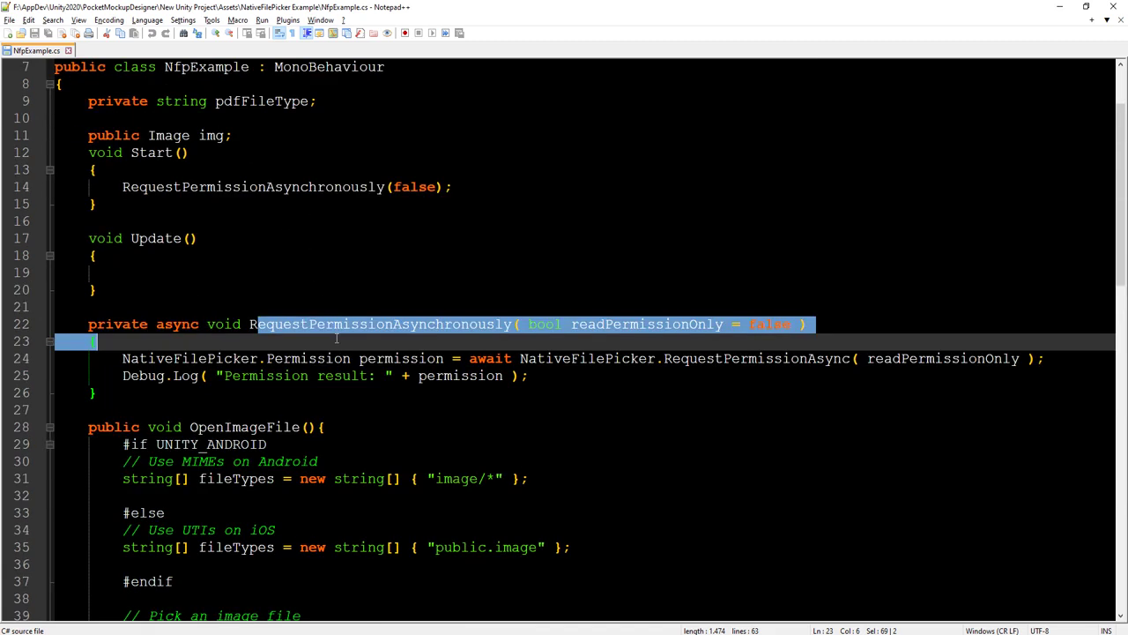
pyautogui.click(179, 358)
pyautogui.doubleClick(150, 358)
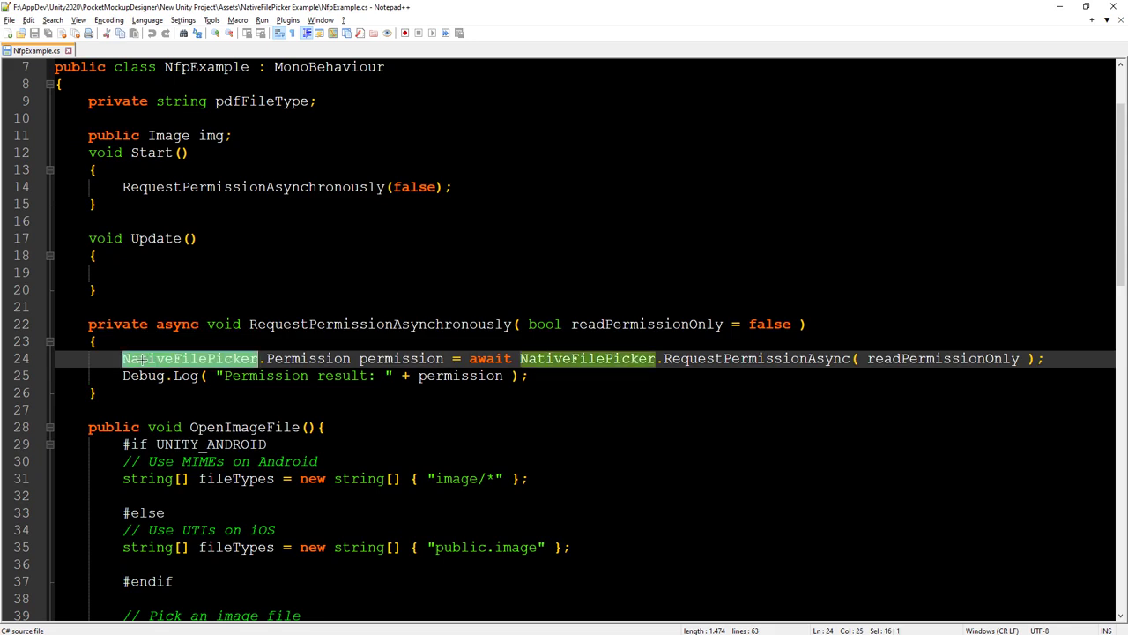
pyautogui.scroll(2, 295, 378)
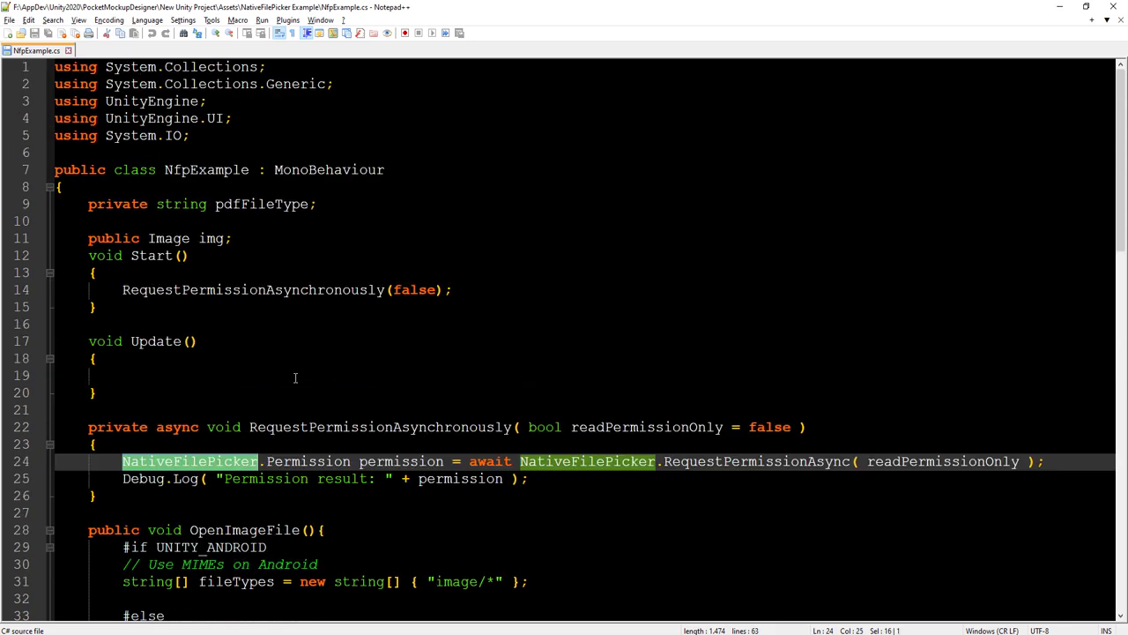
pyautogui.doubleClick(192, 456)
# - Open a new Chrome window on the Unity Asset Store site
pyautogui.rightClick(241, 631)
pyautogui.click(208, 582)
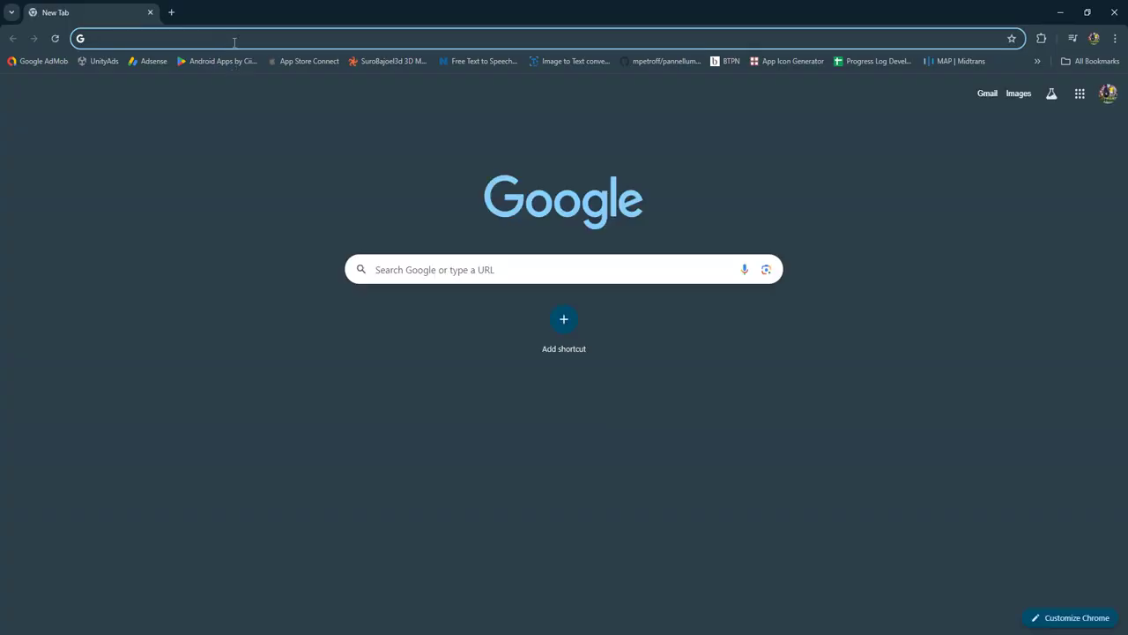
pyautogui.write('unity')
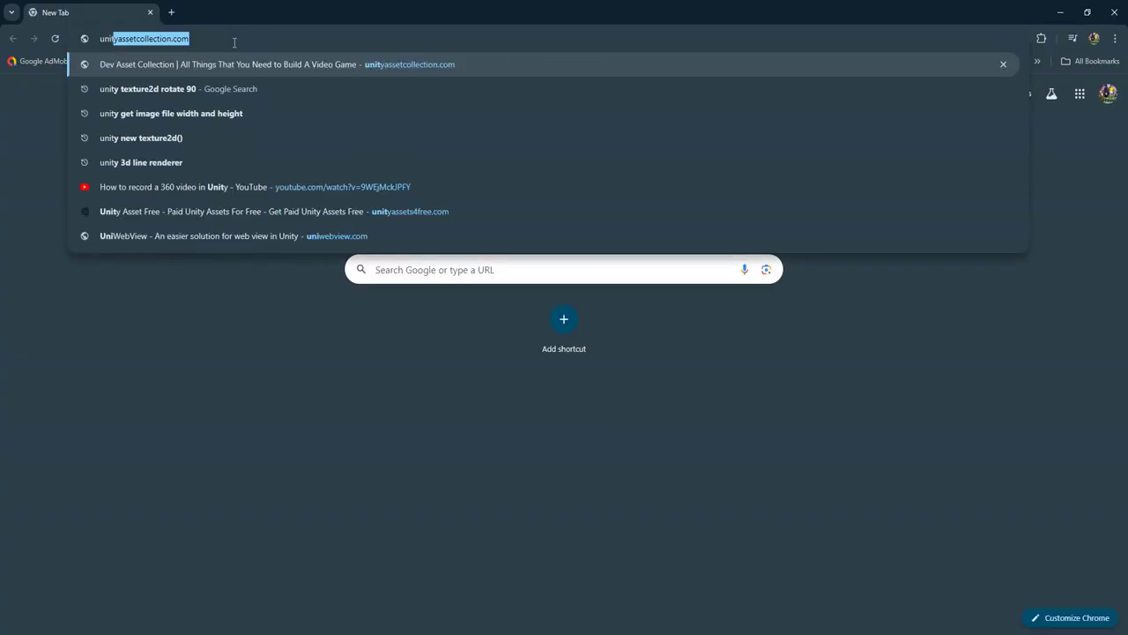
pyautogui.press('BackSpace')
pyautogui.press('BackSpace')
pyautogui.press('BackSpace')
pyautogui.write('assetstore.unity')
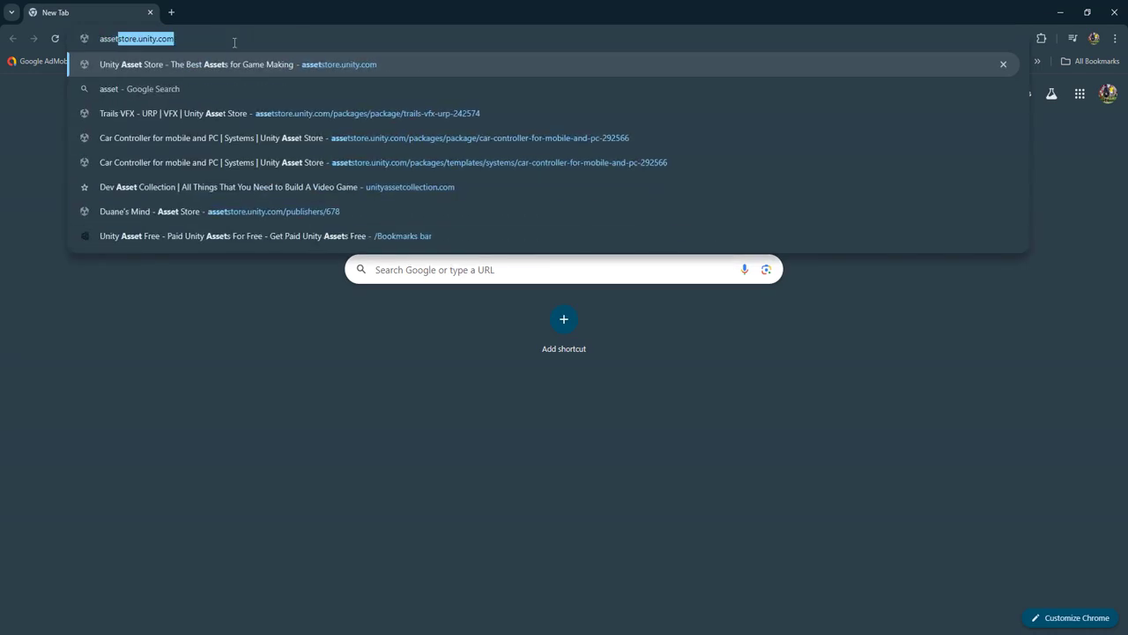
pyautogui.press('Return')
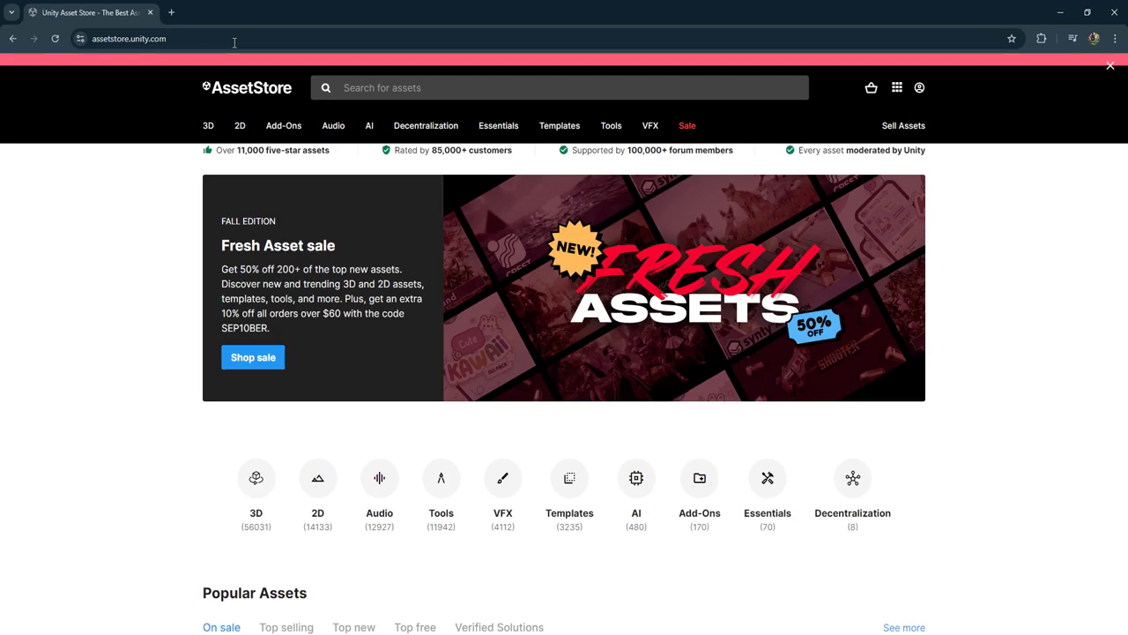
# - Search "file picker" and open the Native File Picker for Android & iOS page
pyautogui.click(411, 102)
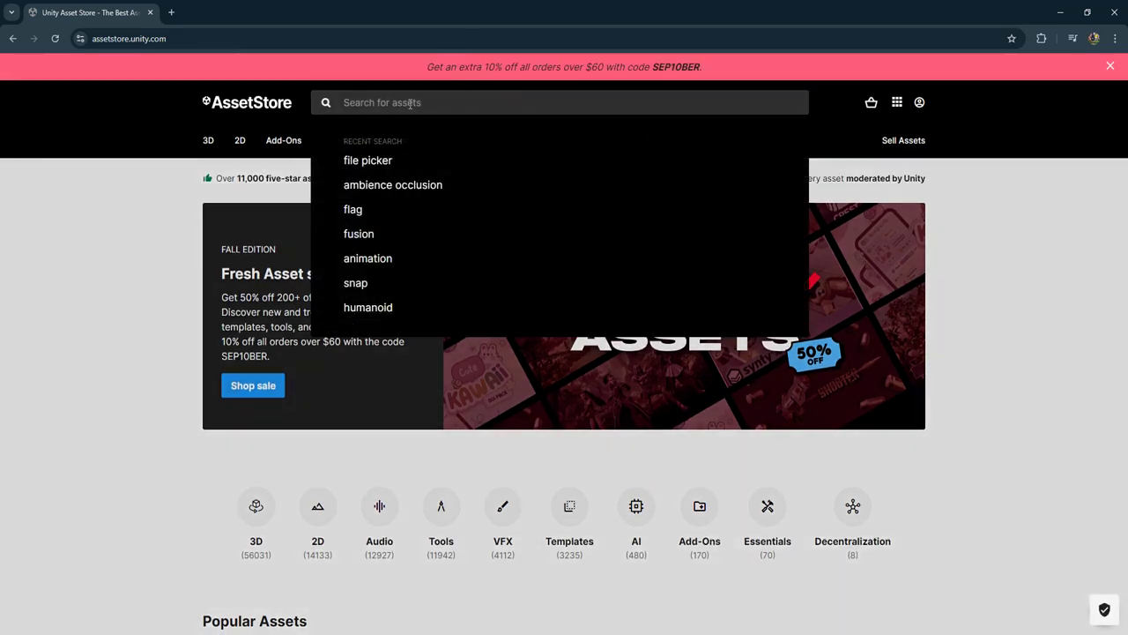
pyautogui.click(382, 160)
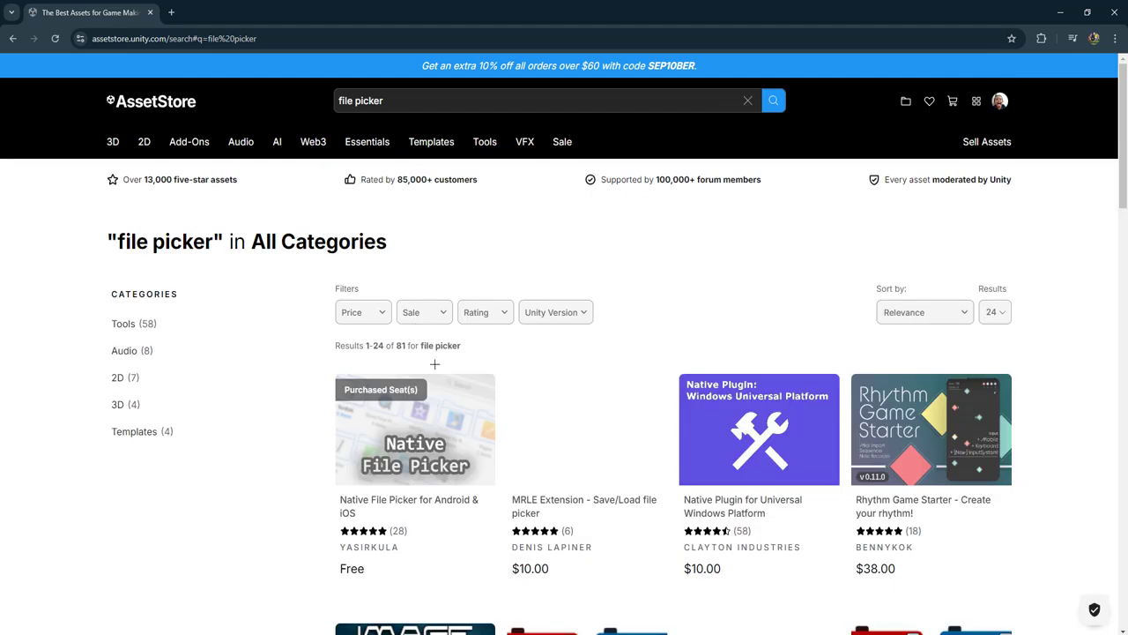
pyautogui.click(425, 433)
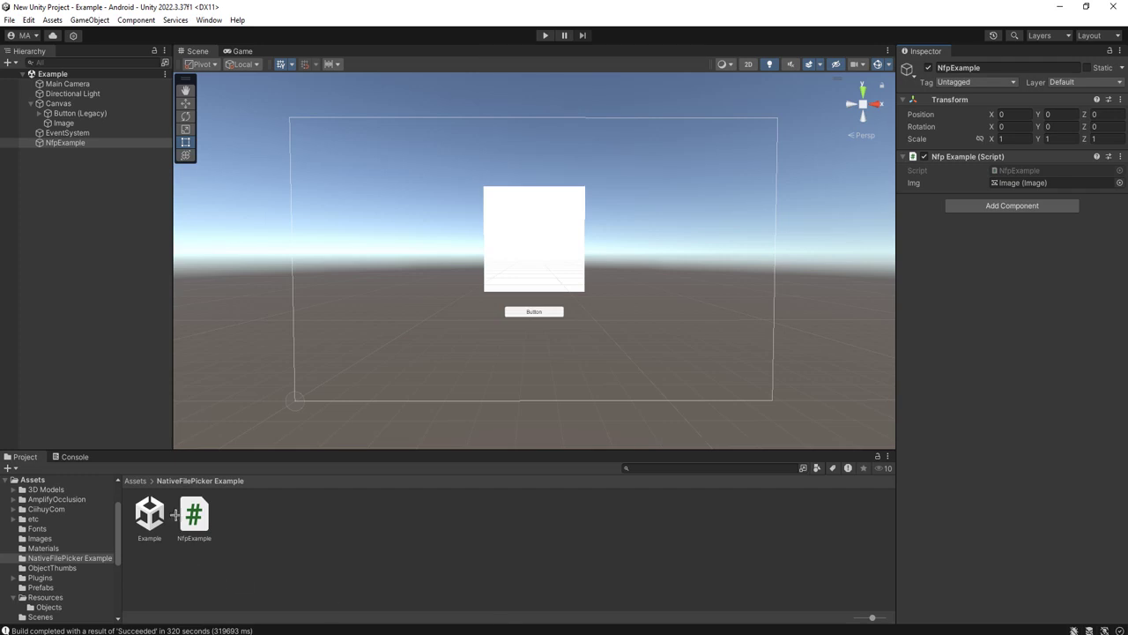
# - Browse the files inside Plugins > NativeFilePicker in the Project window
pyautogui.click(39, 577)
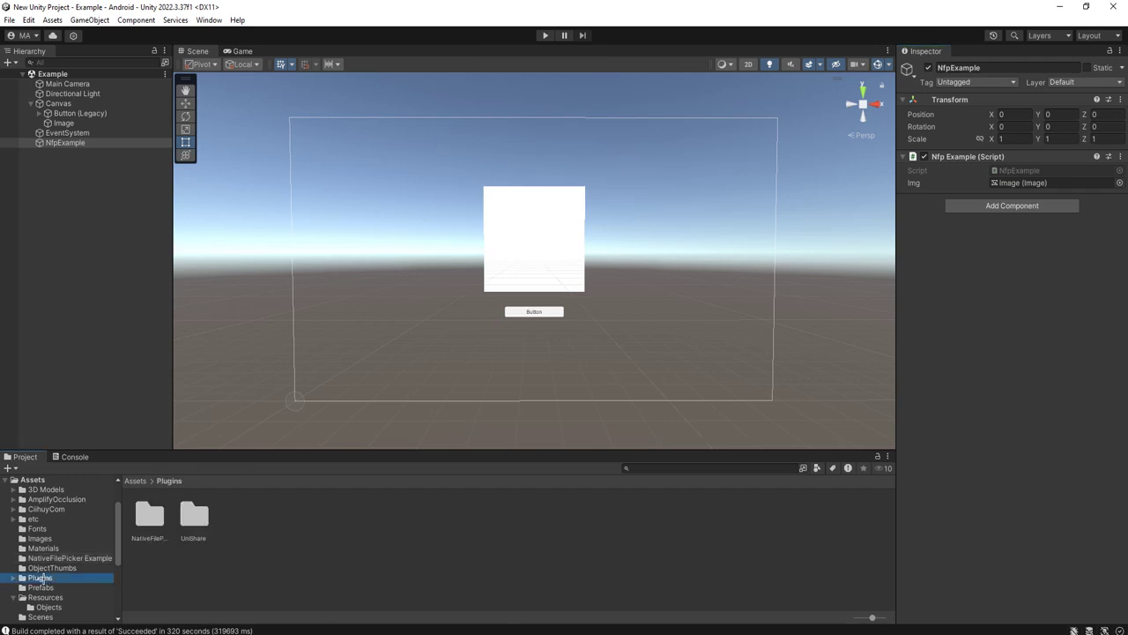
pyautogui.click(149, 515)
pyautogui.doubleClick(158, 539)
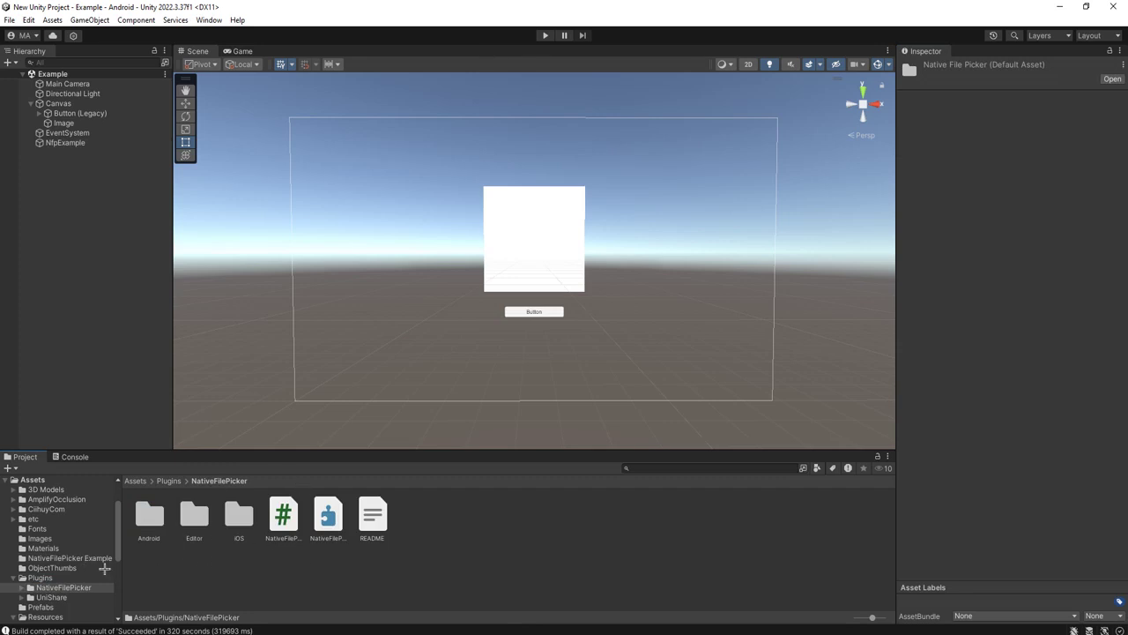
pyautogui.scroll(2, 82, 554)
pyautogui.scroll(-3, 82, 553)
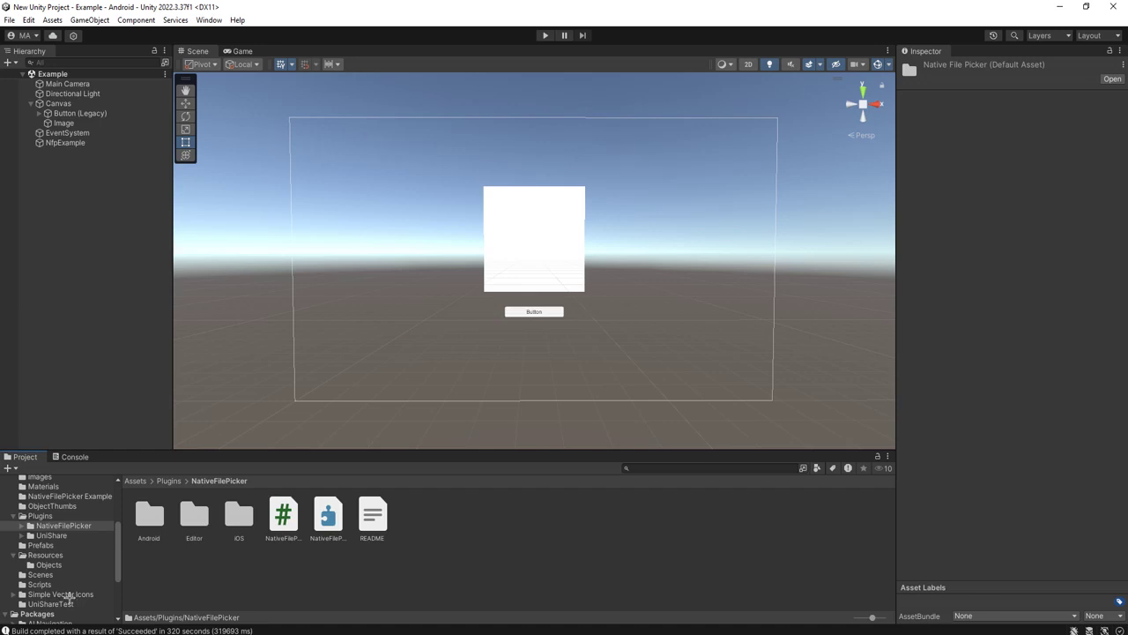
pyautogui.scroll(-3, 47, 563)
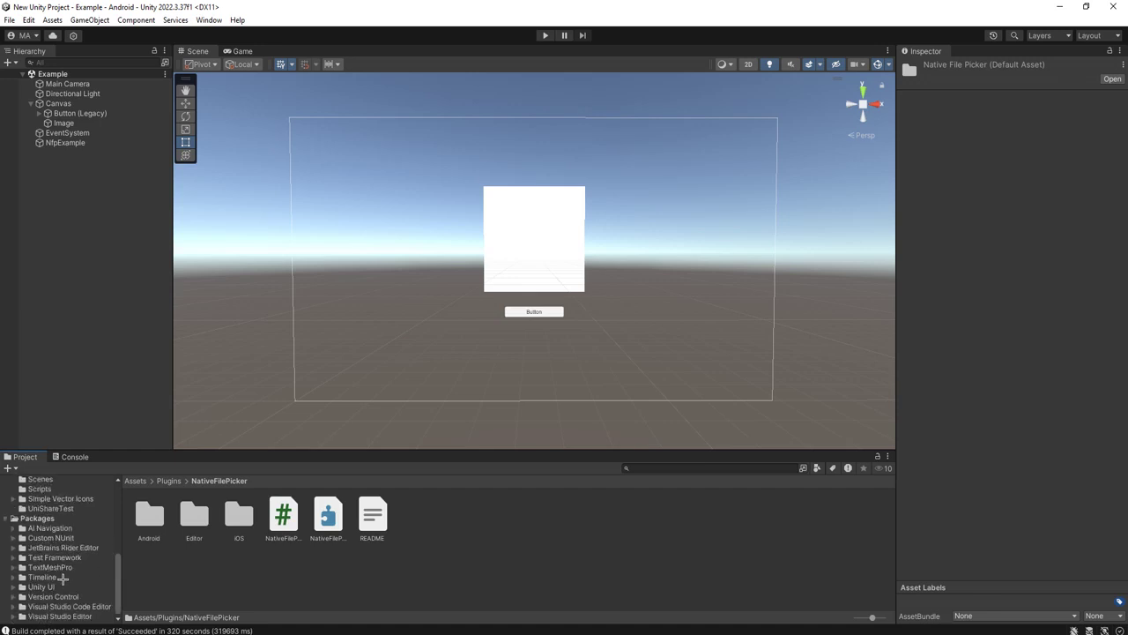
pyautogui.scroll(5, 62, 577)
# - Open NfpExample.cs from the NativeFilePicker Example folder in the code editor
pyautogui.click(70, 512)
pyautogui.click(195, 516)
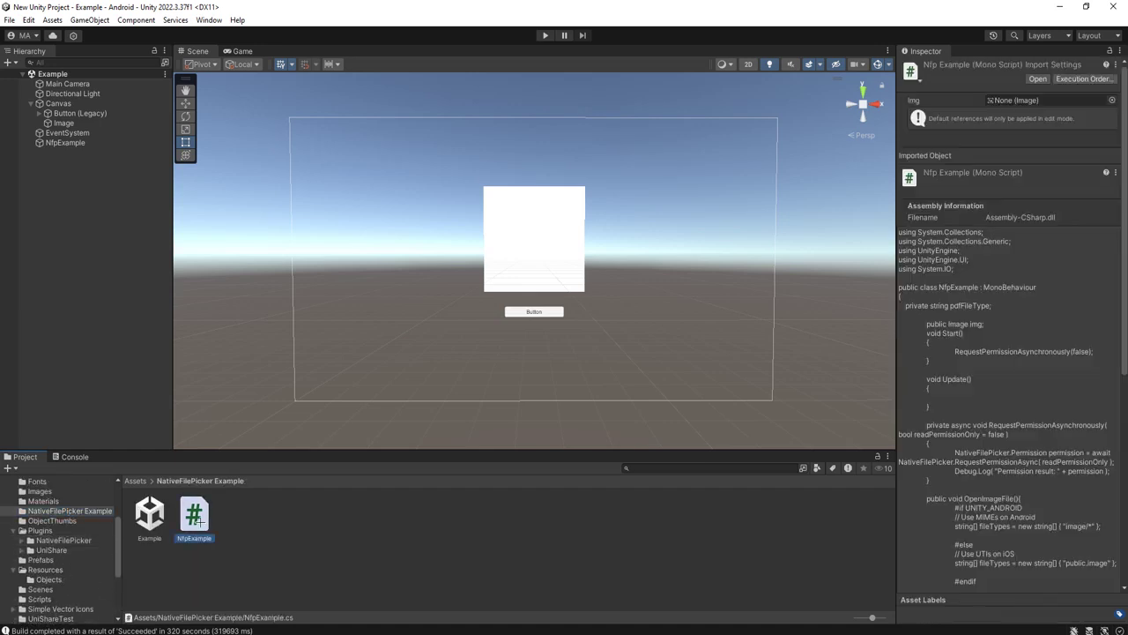
pyautogui.doubleClick(195, 516)
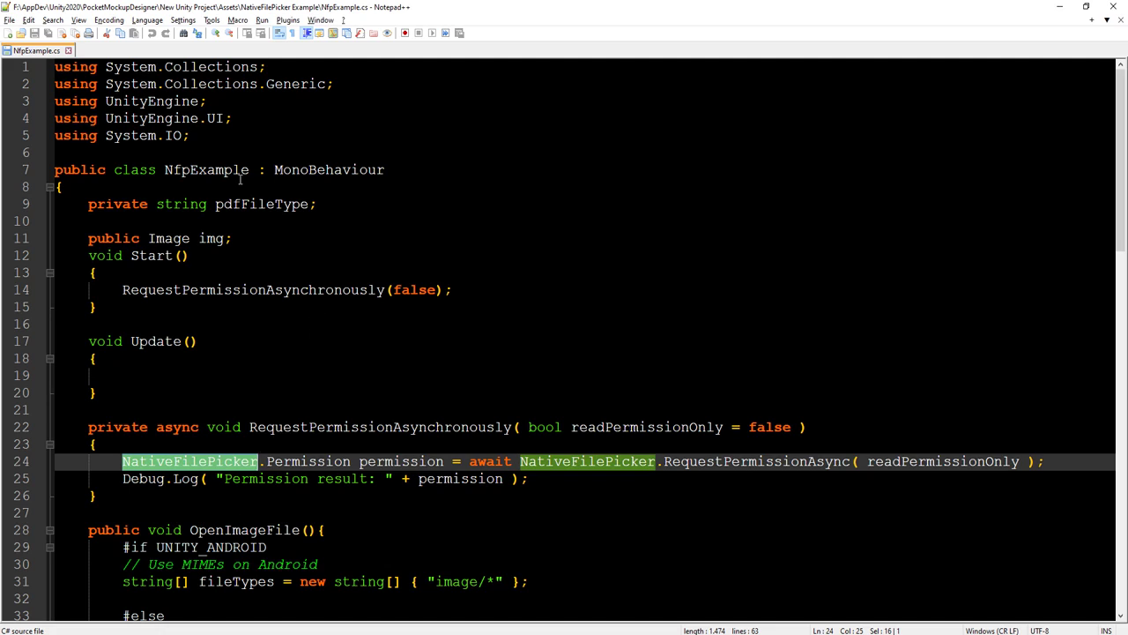
pyautogui.click(298, 156)
pyautogui.scroll(-7, 417, 485)
pyautogui.scroll(-6, 417, 493)
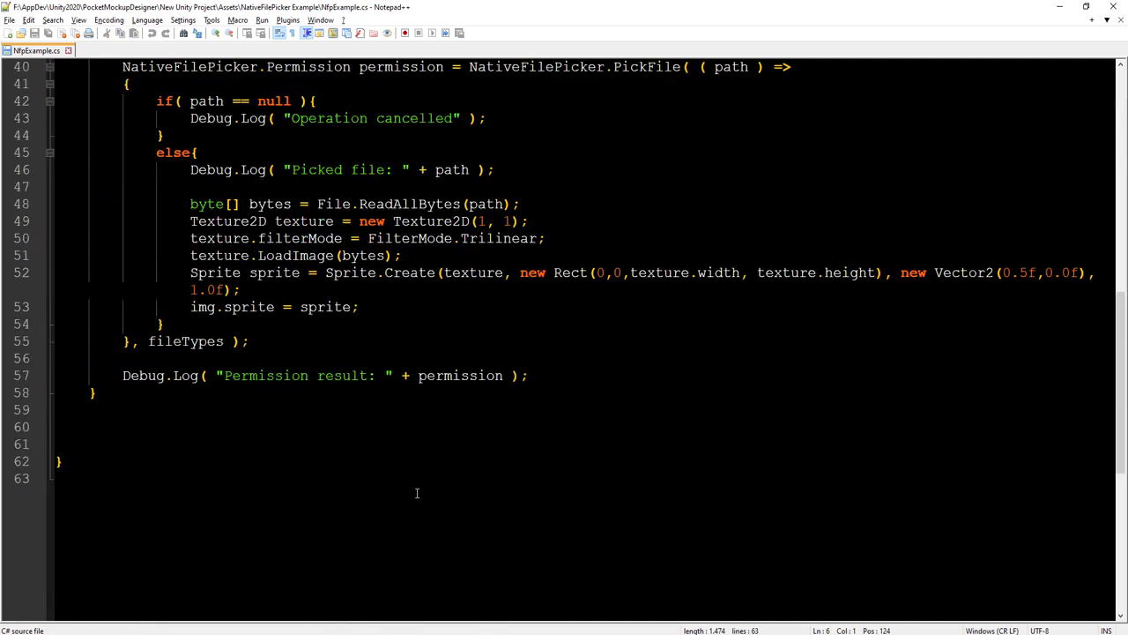
pyautogui.scroll(-3, 416, 492)
pyautogui.scroll(4, 417, 493)
pyautogui.scroll(-2, 416, 492)
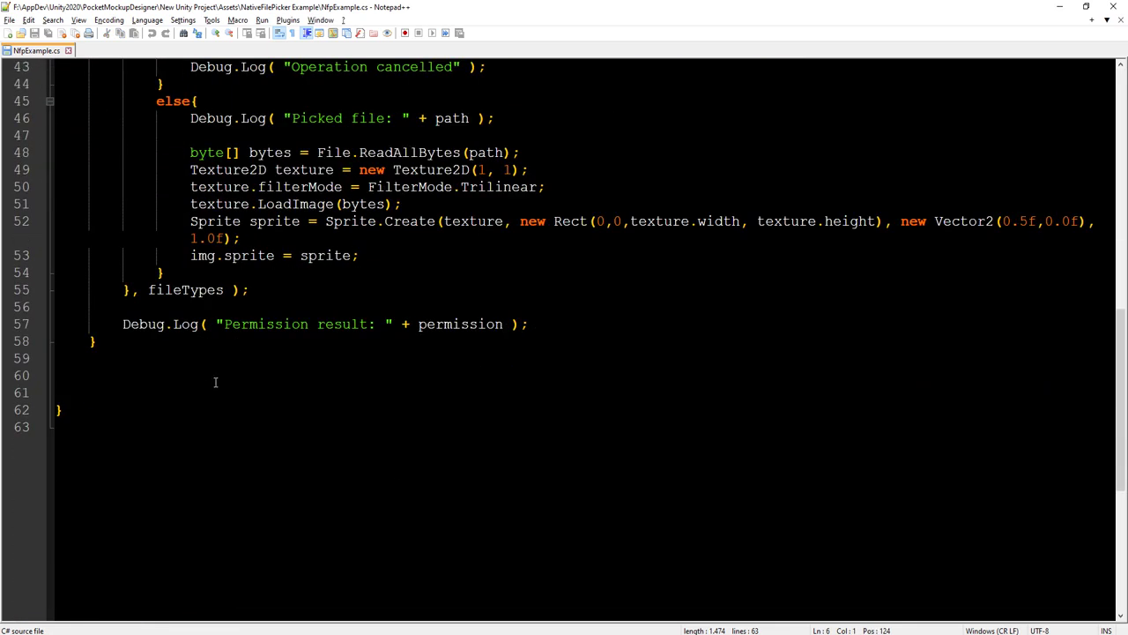
pyautogui.moveTo(91, 392); pyautogui.dragTo(202, 374)
pyautogui.scroll(5, 319, 536)
pyautogui.scroll(6, 320, 536)
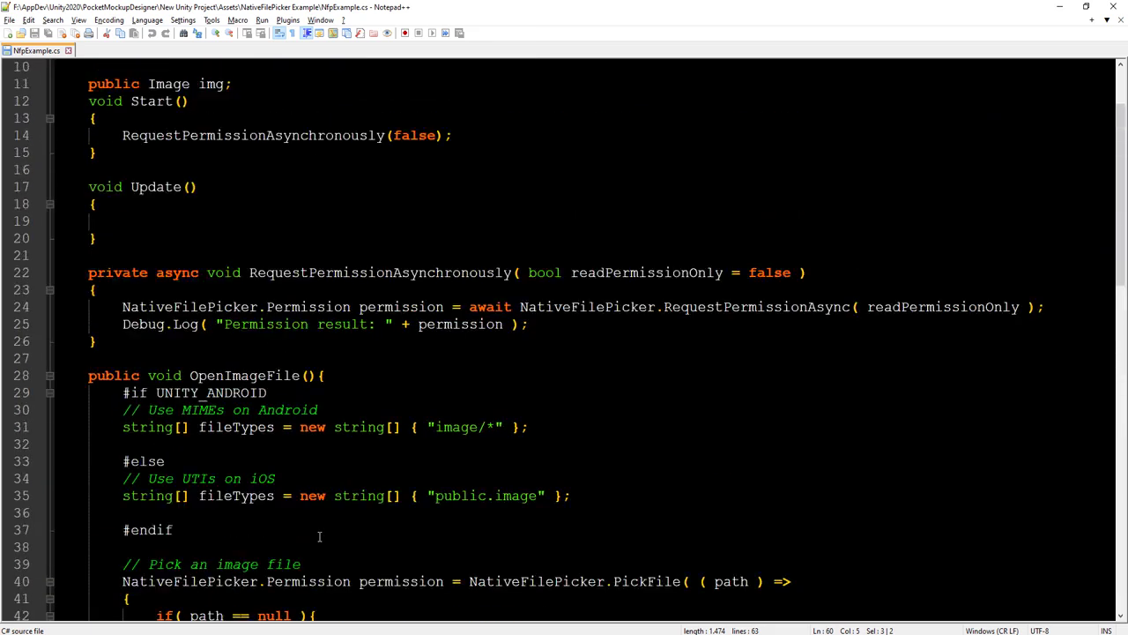
pyautogui.scroll(3, 319, 536)
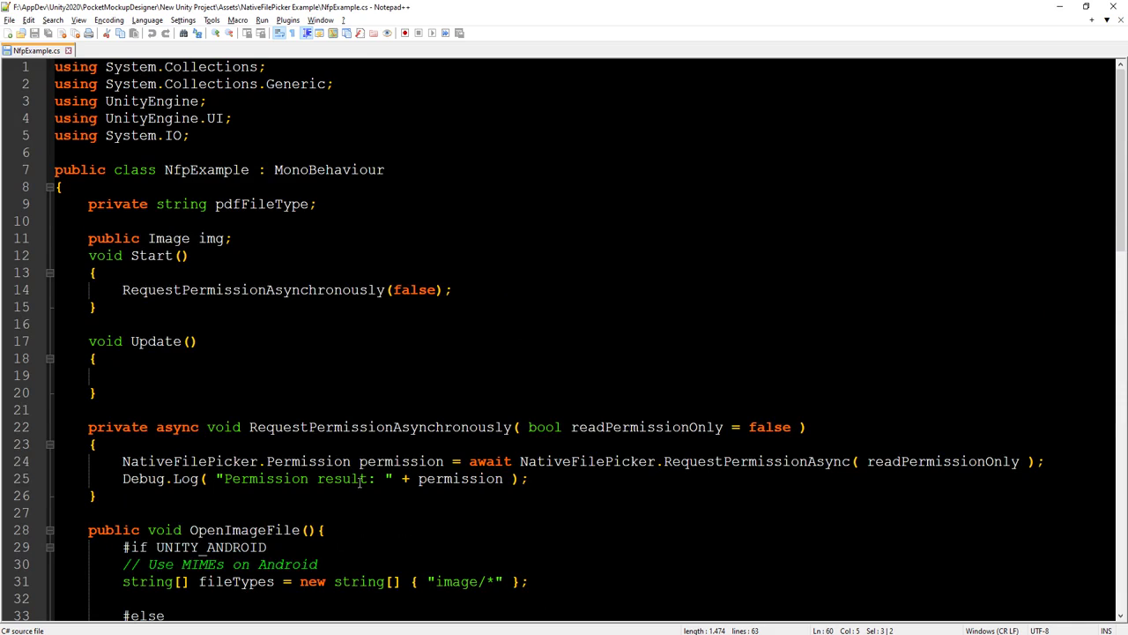
pyautogui.hotkey('alt', 'Tab')
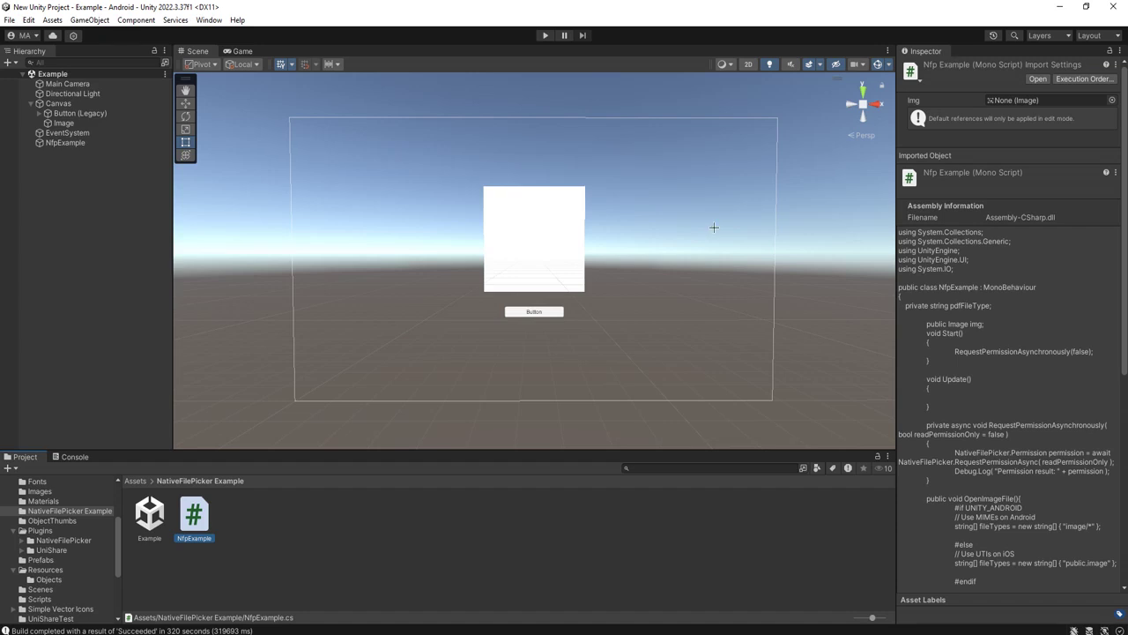
# - Play the scene and load Desktop's FLOWERS-AND-PLANTS.jpg into the Image via the in-game Button
pyautogui.click(545, 35)
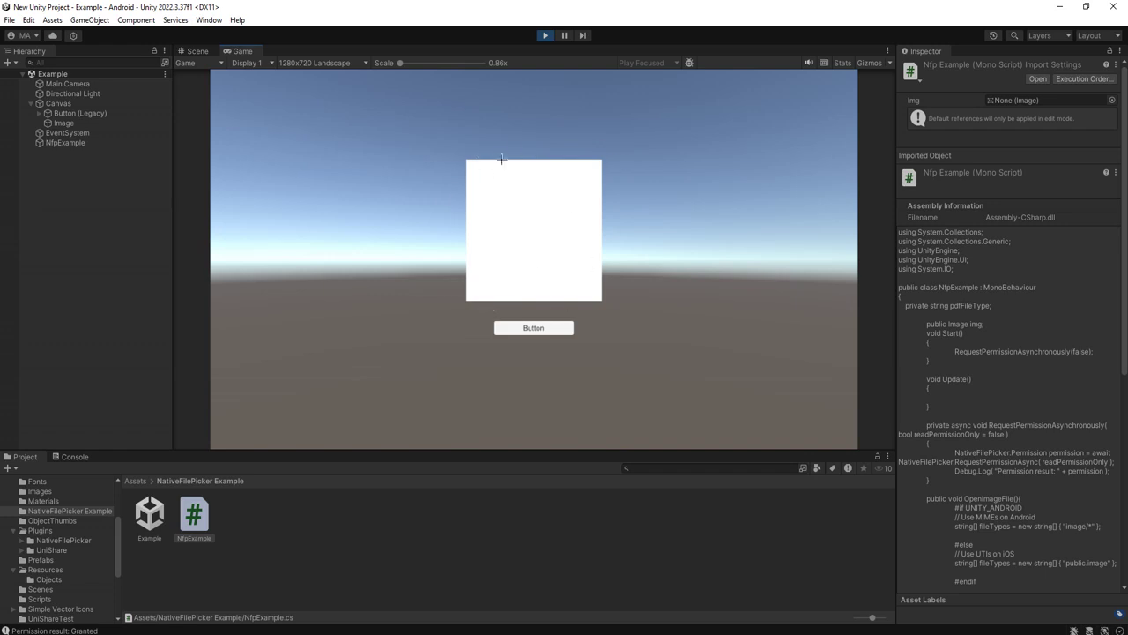
pyautogui.click(533, 328)
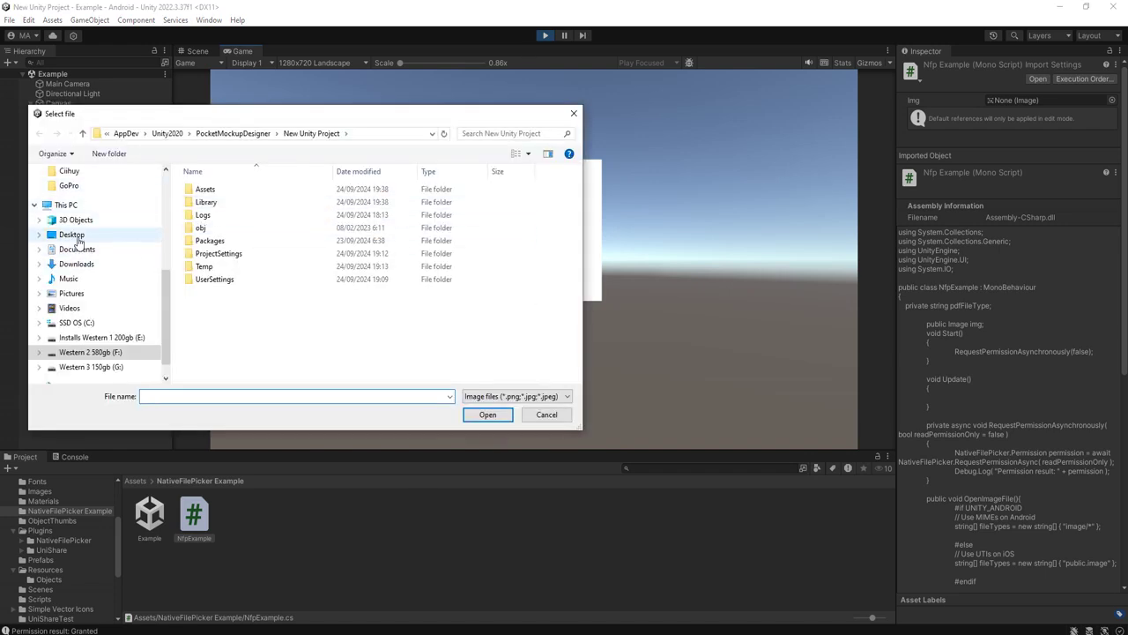
pyautogui.click(79, 234)
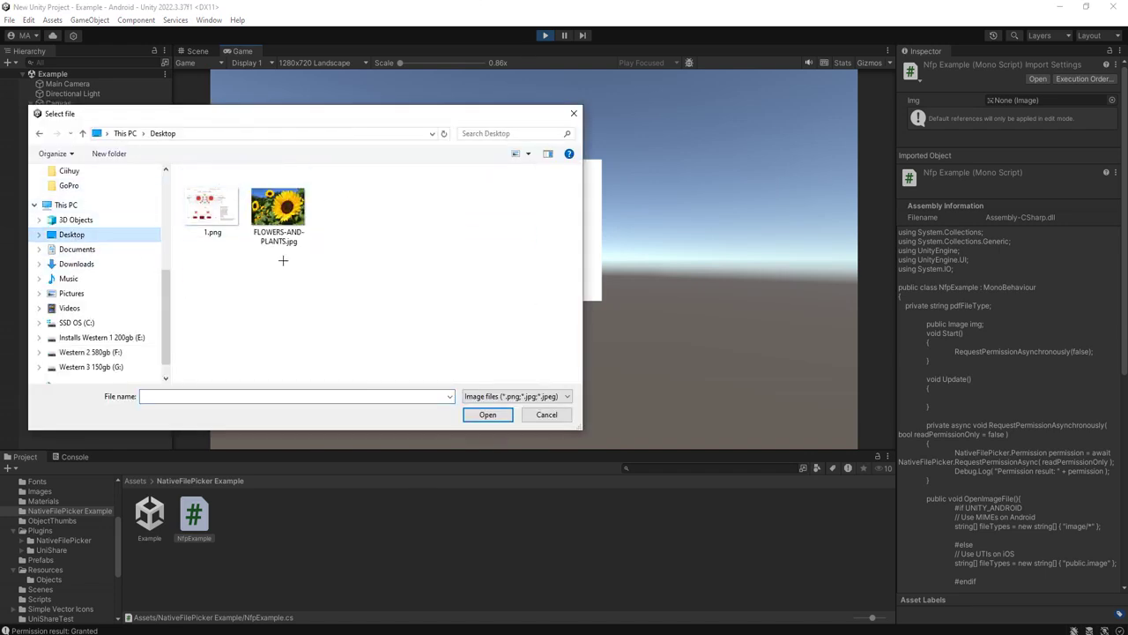
pyautogui.click(286, 212)
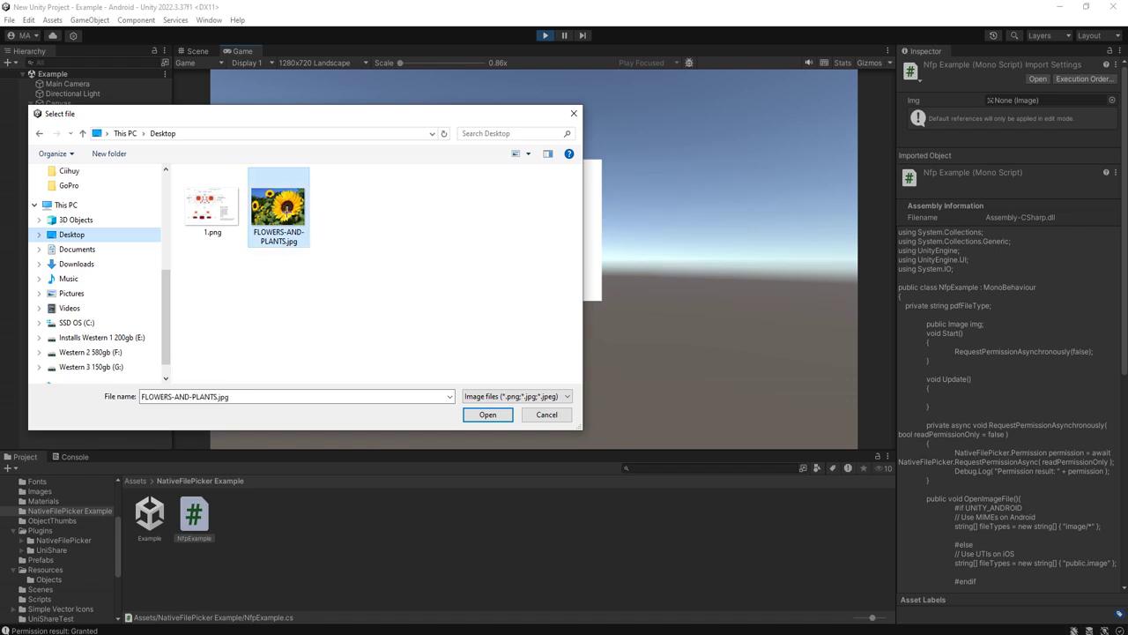
pyautogui.click(487, 415)
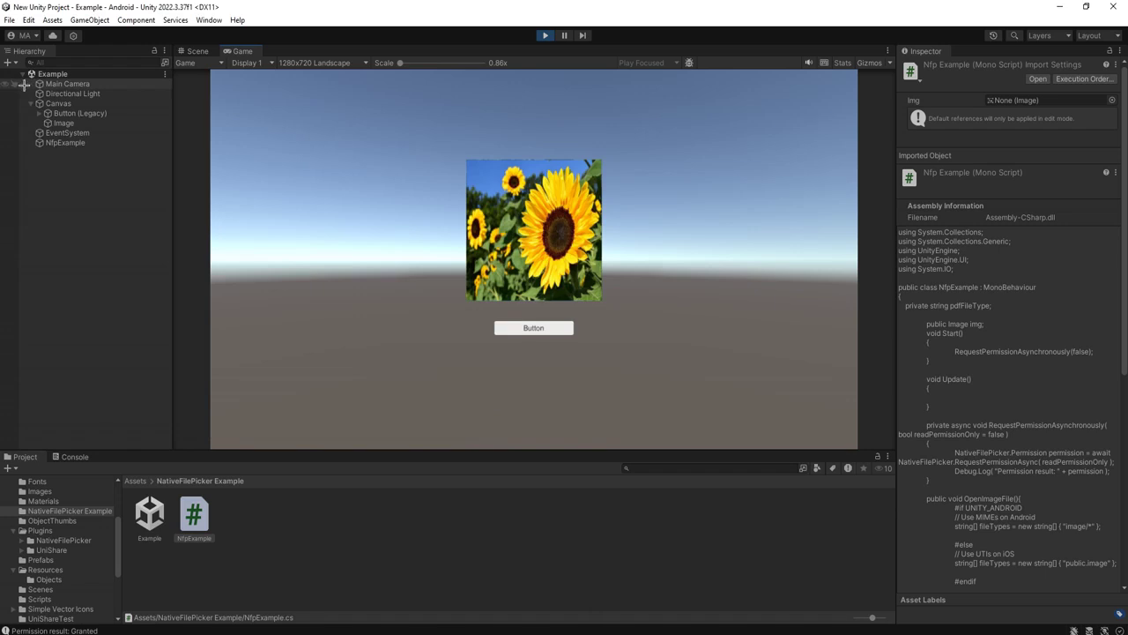
pyautogui.click(51, 123)
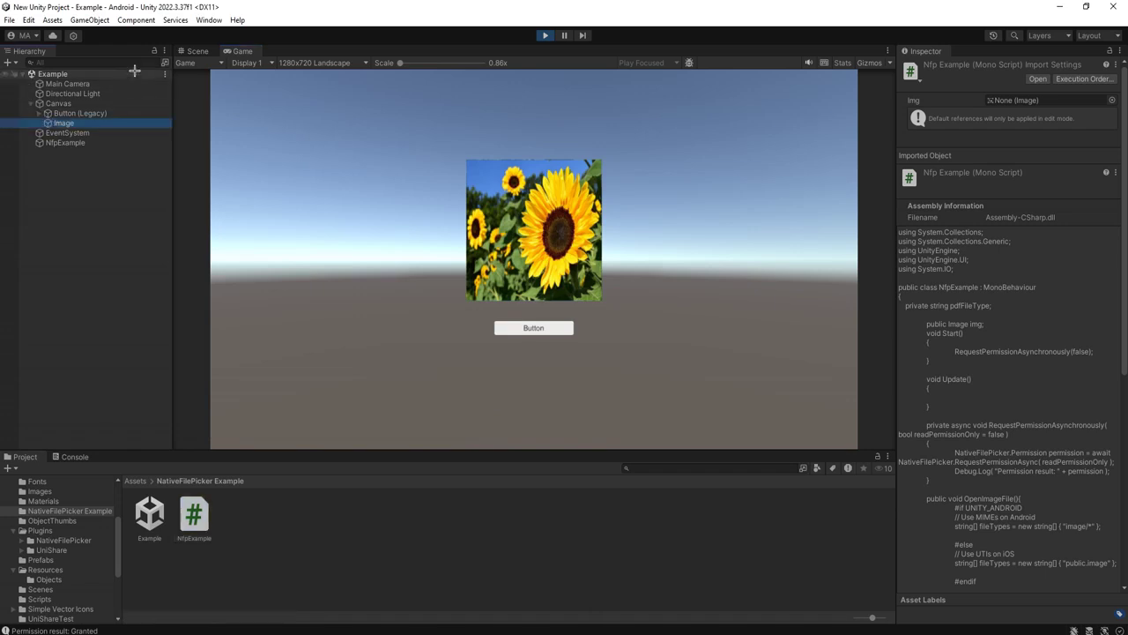
# - Widen the Image to about 478 with the Rect Tool in the Scene view
pyautogui.click(194, 52)
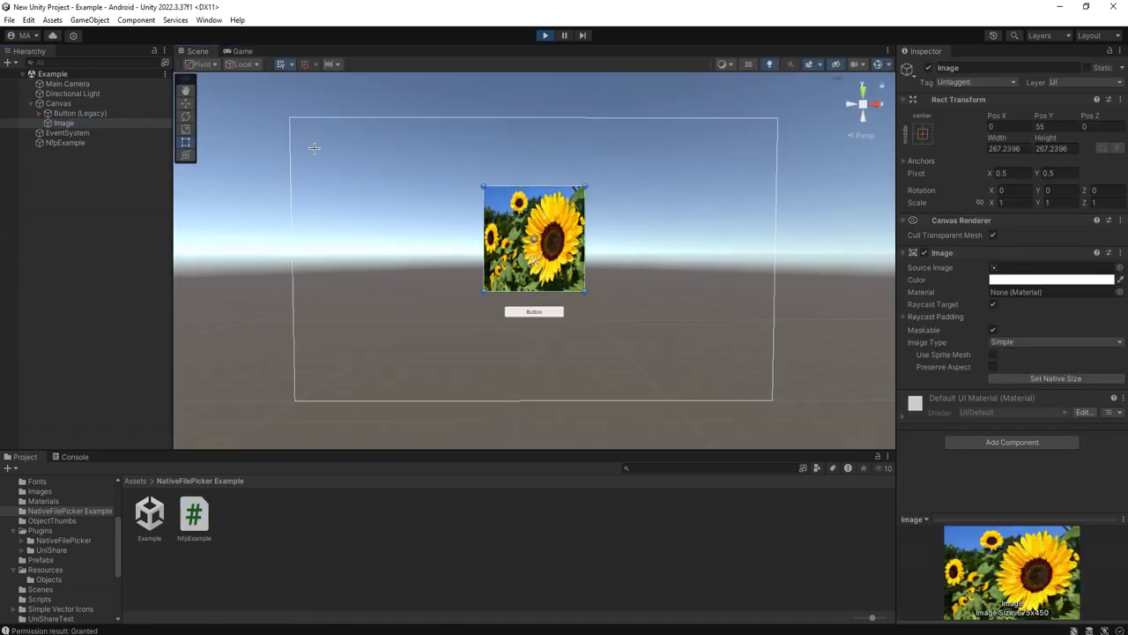
pyautogui.click(186, 142)
pyautogui.keyDown('alt'); pyautogui.moveTo(481, 211); pyautogui.dragTo(443, 211); pyautogui.keyUp('alt')
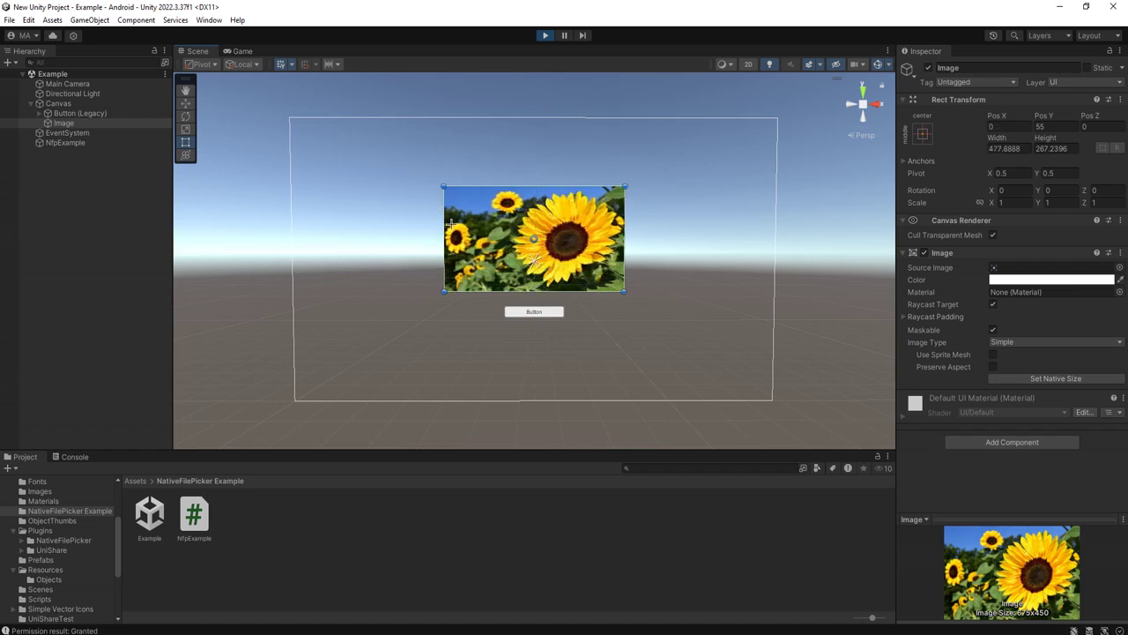
pyautogui.click(68, 203)
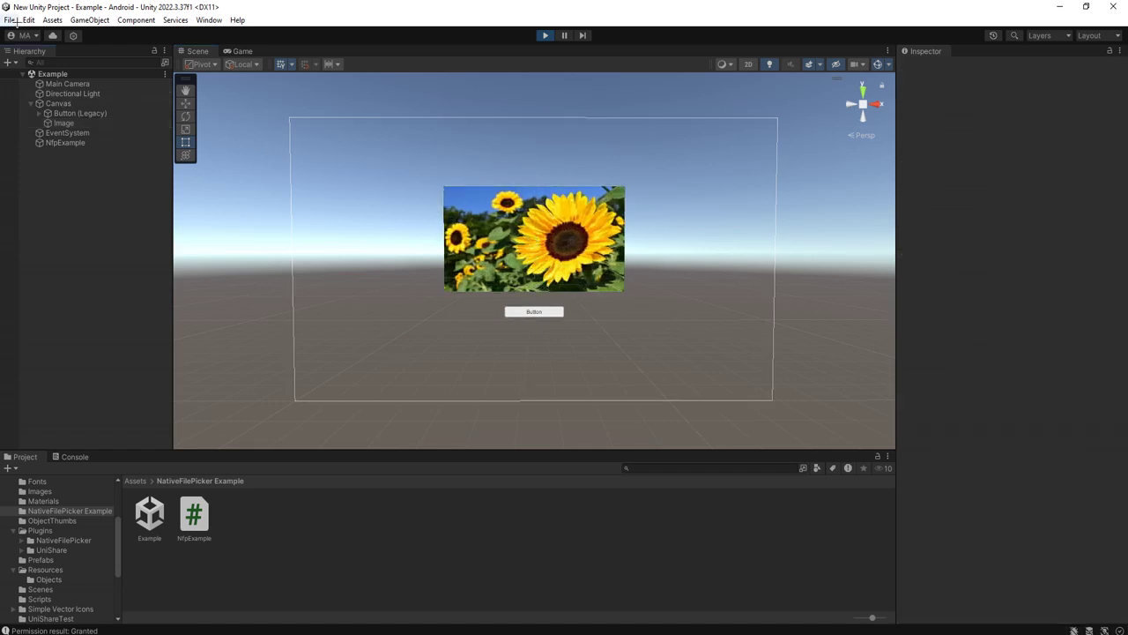
# - Open and close the File > Build Settings window
pyautogui.click(10, 20)
pyautogui.click(82, 169)
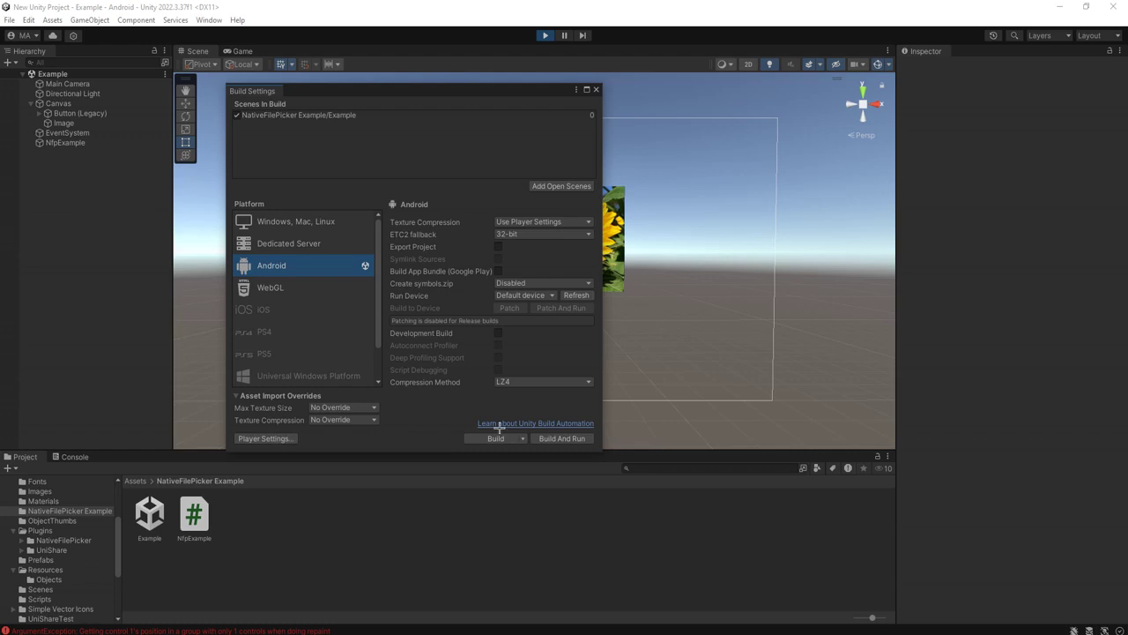
pyautogui.click(596, 89)
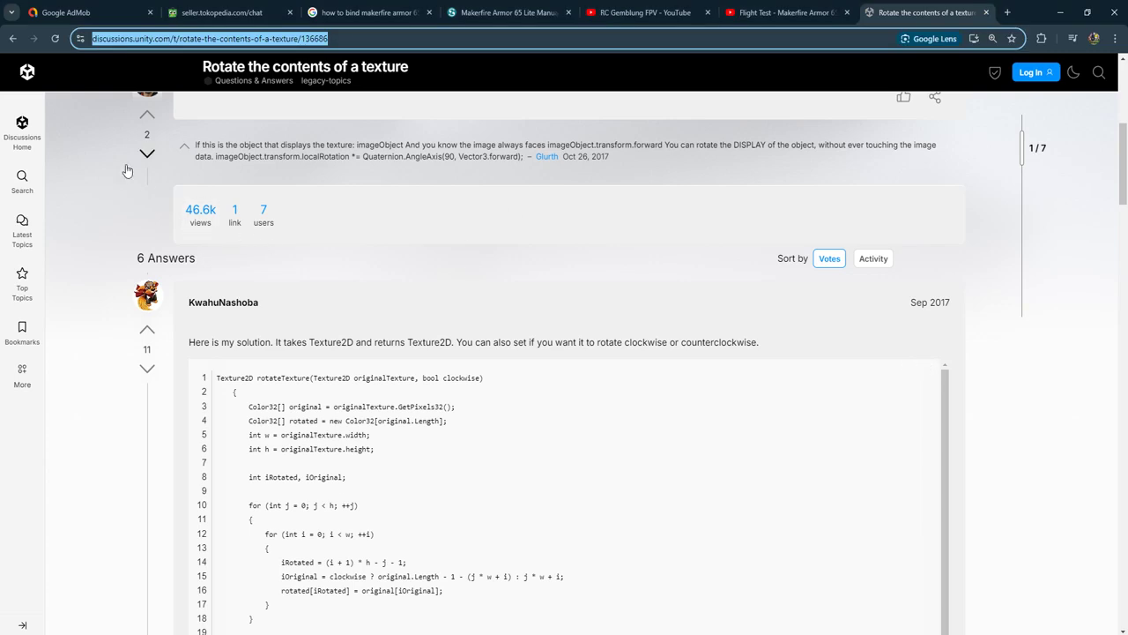
pyautogui.click(110, 170)
pyautogui.scroll(3, 424, 396)
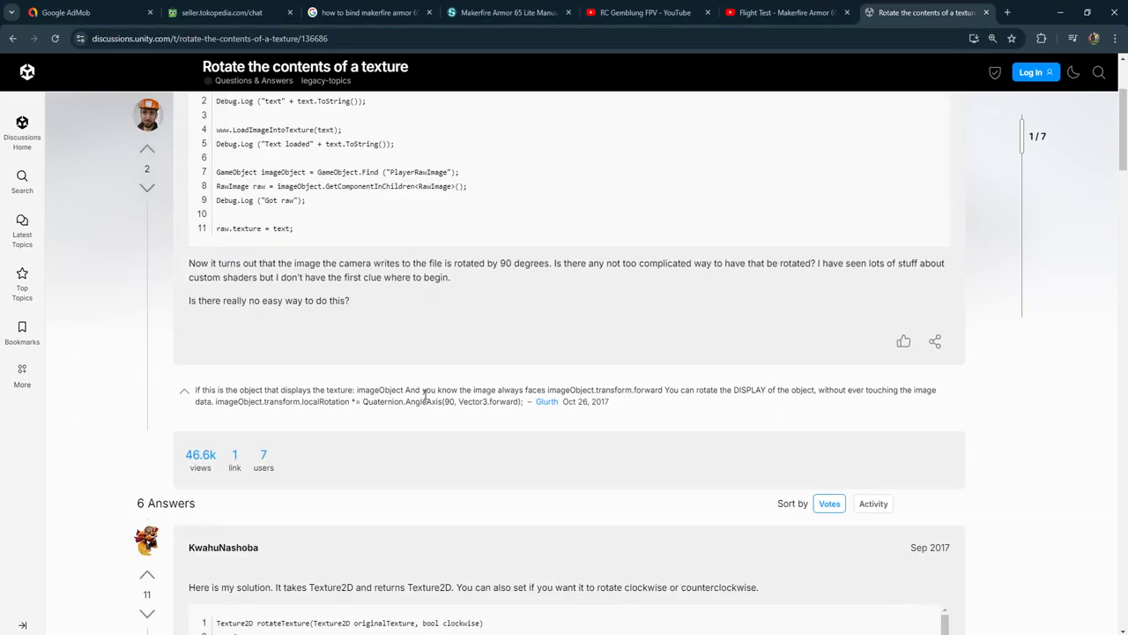
pyautogui.scroll(2, 423, 396)
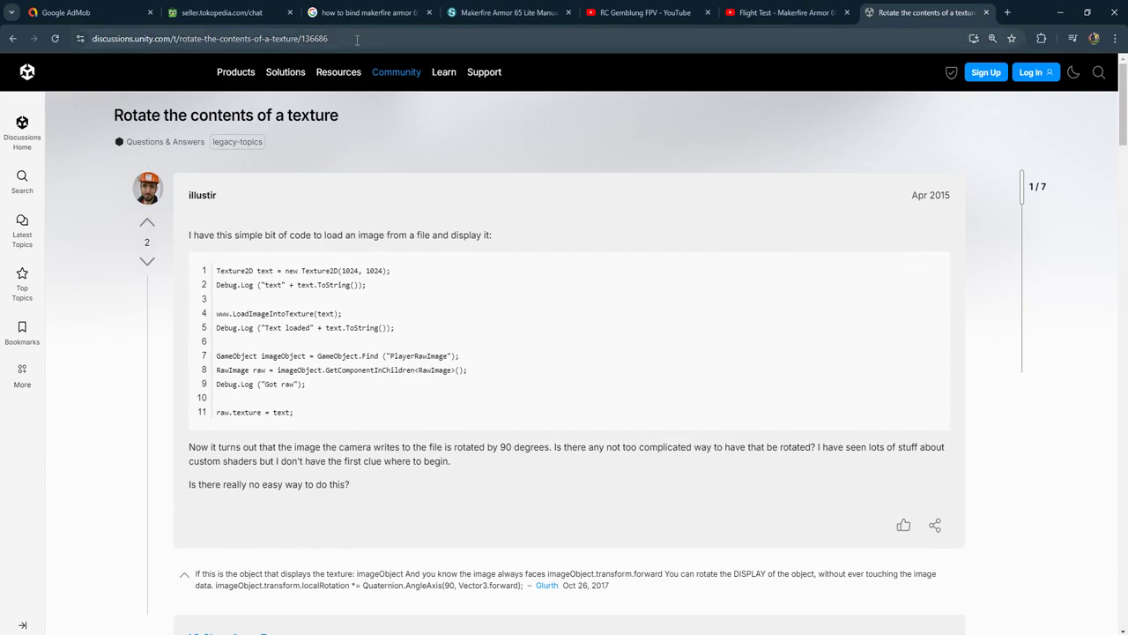
pyautogui.scroll(-2, 347, 295)
pyautogui.scroll(-4, 265, 220)
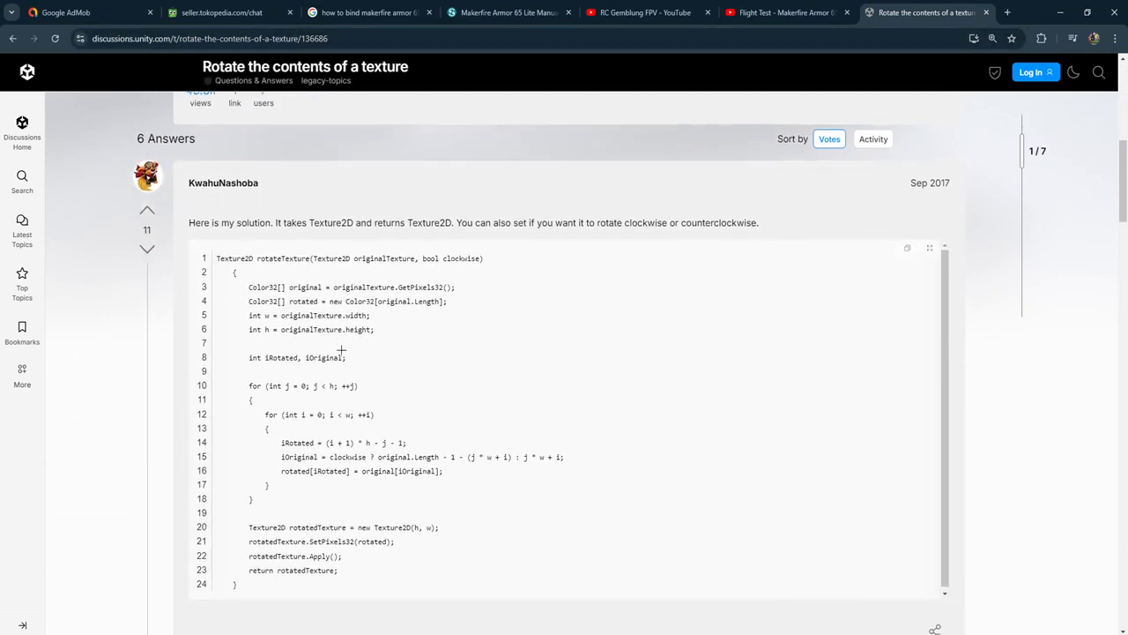
pyautogui.moveTo(183, 183); pyautogui.dragTo(333, 275)
pyautogui.click(333, 275)
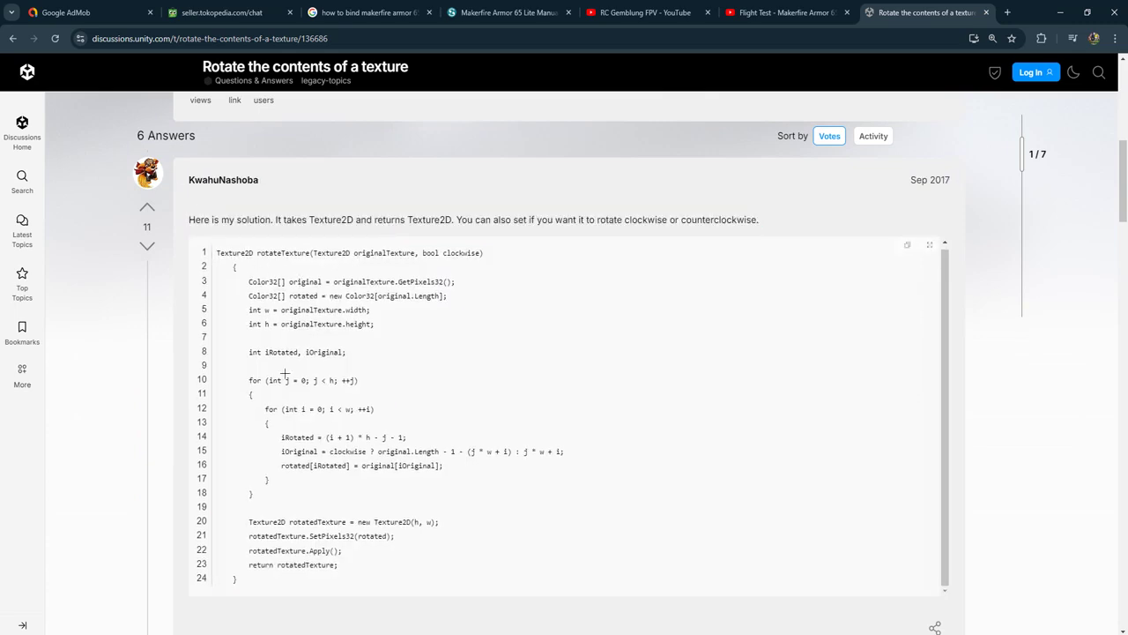
pyautogui.scroll(-2, 264, 397)
pyautogui.scroll(2, 308, 317)
pyautogui.moveTo(257, 253); pyautogui.dragTo(329, 253)
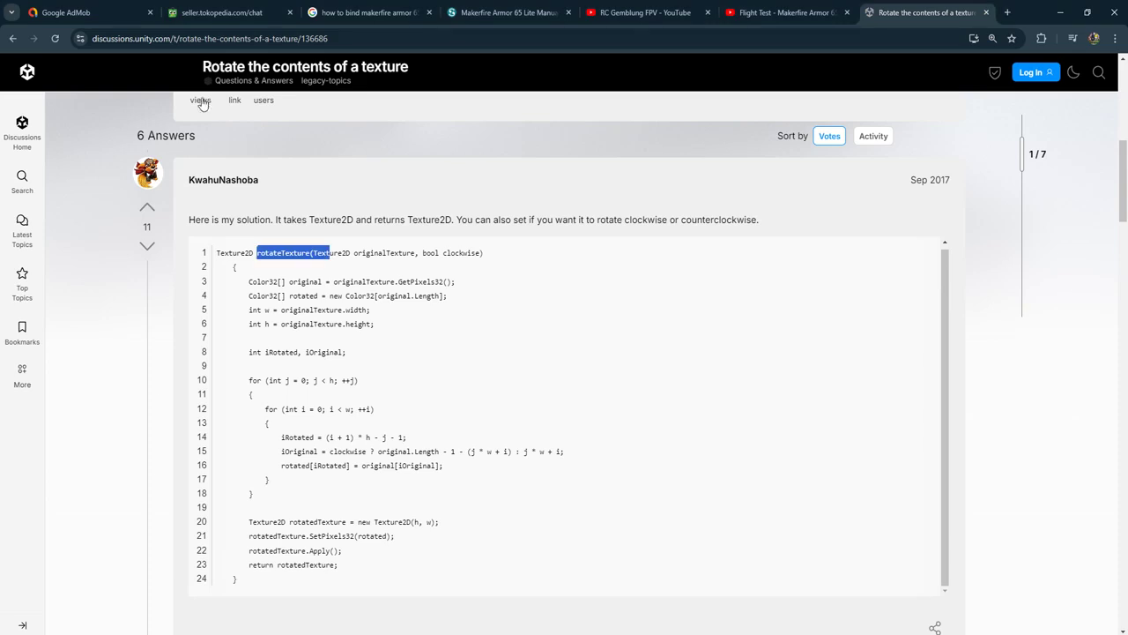
pyautogui.click(262, 39)
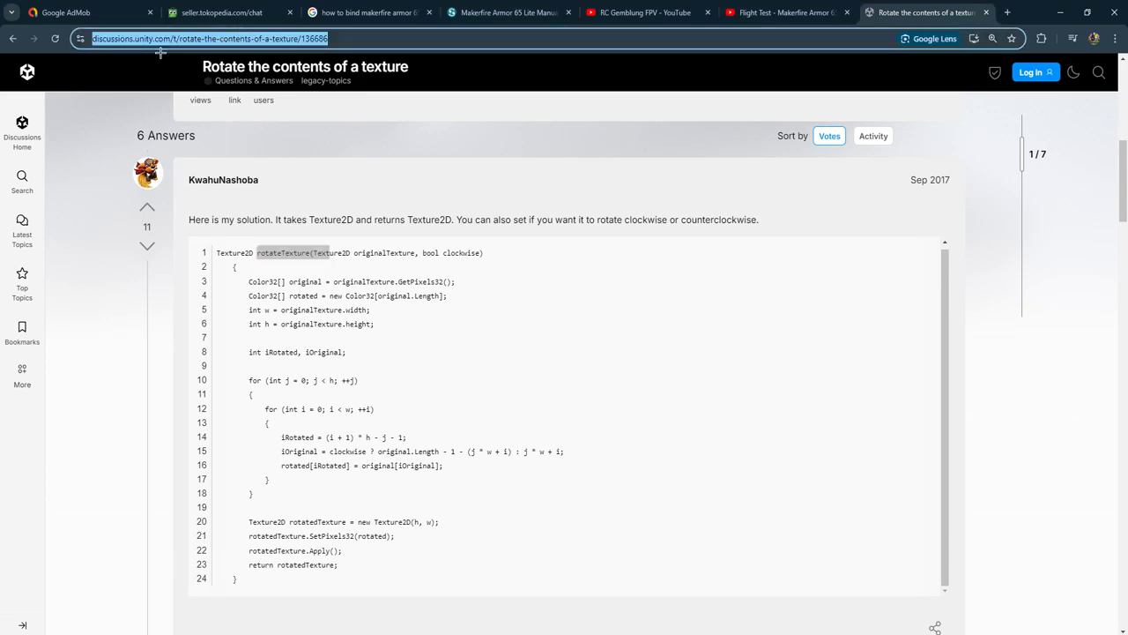